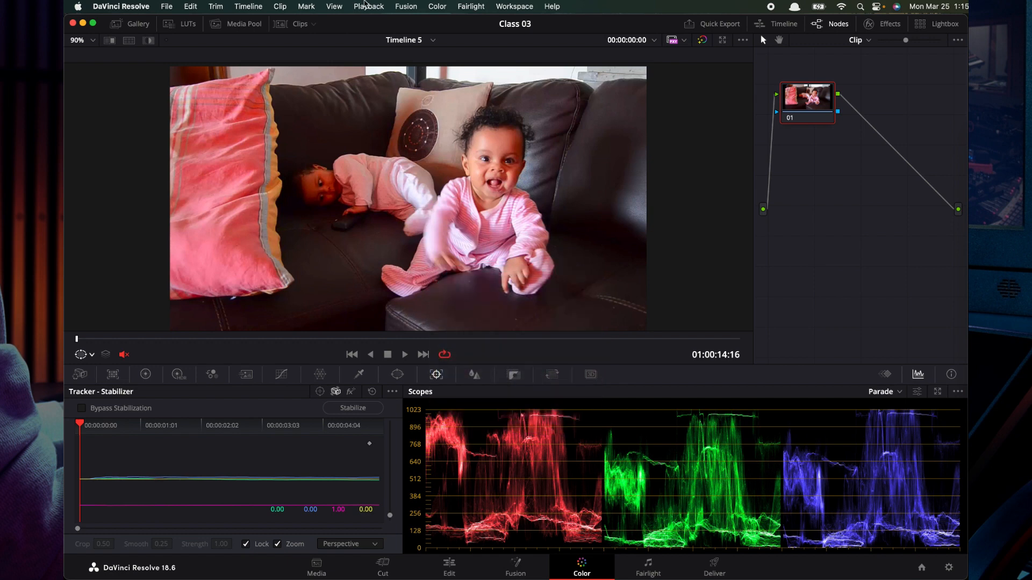
- Show the timeline's clip thumbnails, load the first clip with the girl in the flower wreath, and hide the thumbnails again
{"action": "left_click", "coordinate": [295, 24]}
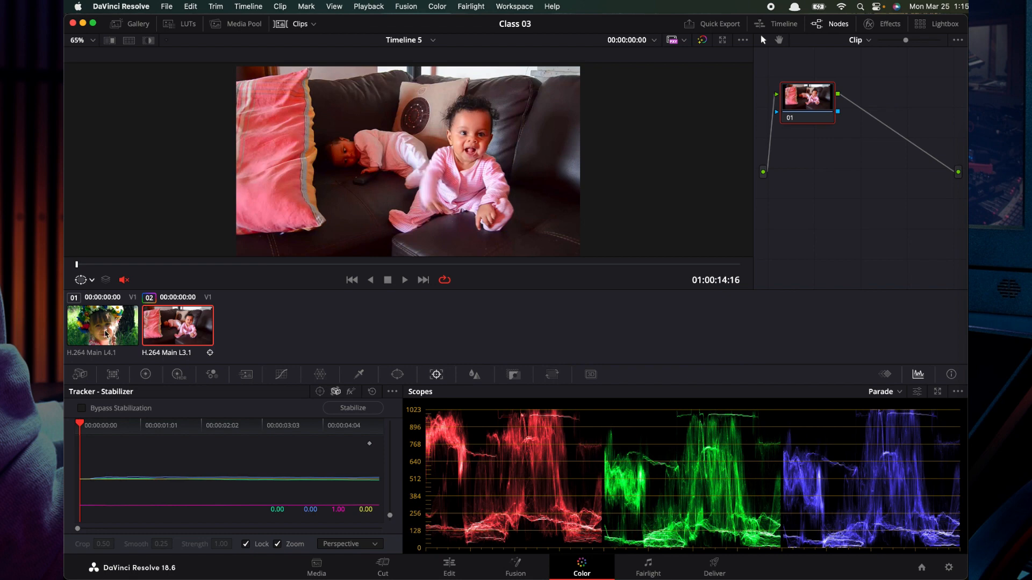
{"action": "left_click", "coordinate": [106, 334]}
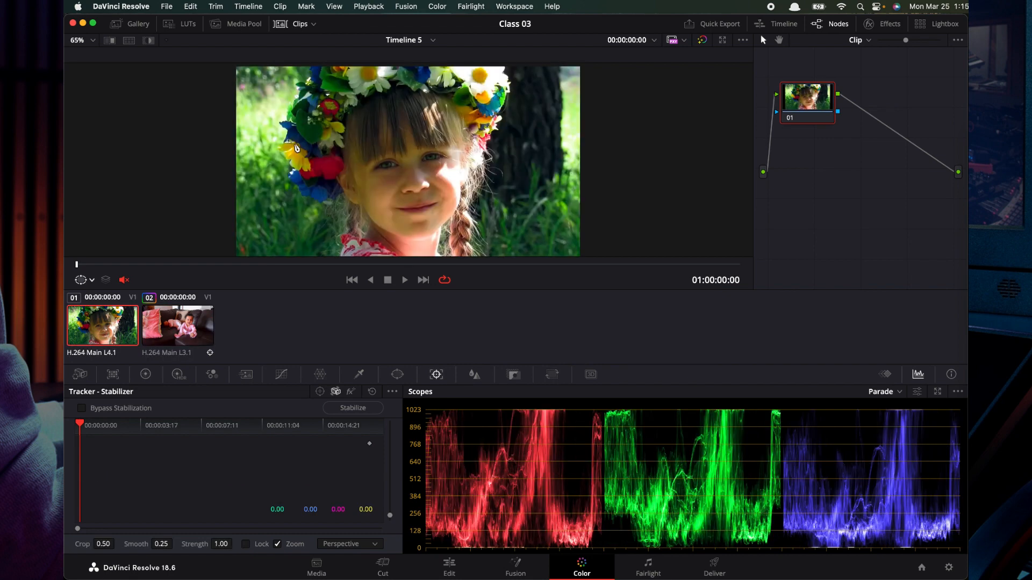
{"action": "left_click", "coordinate": [292, 24]}
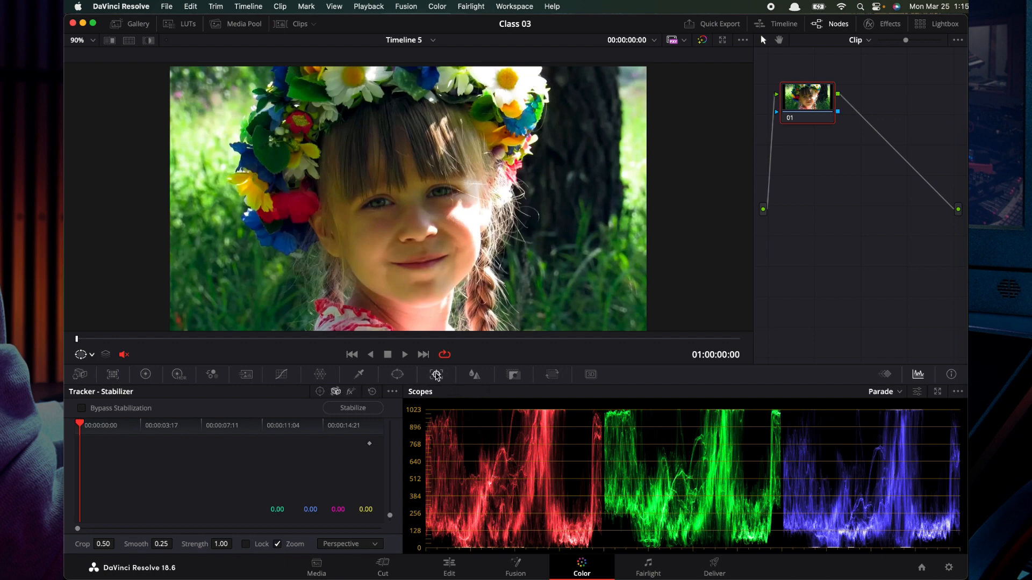
- Switch the tracker from stabilization to window tracking and look at the available tracker types, keeping Cloud Tracker
{"action": "left_click", "coordinate": [319, 392]}
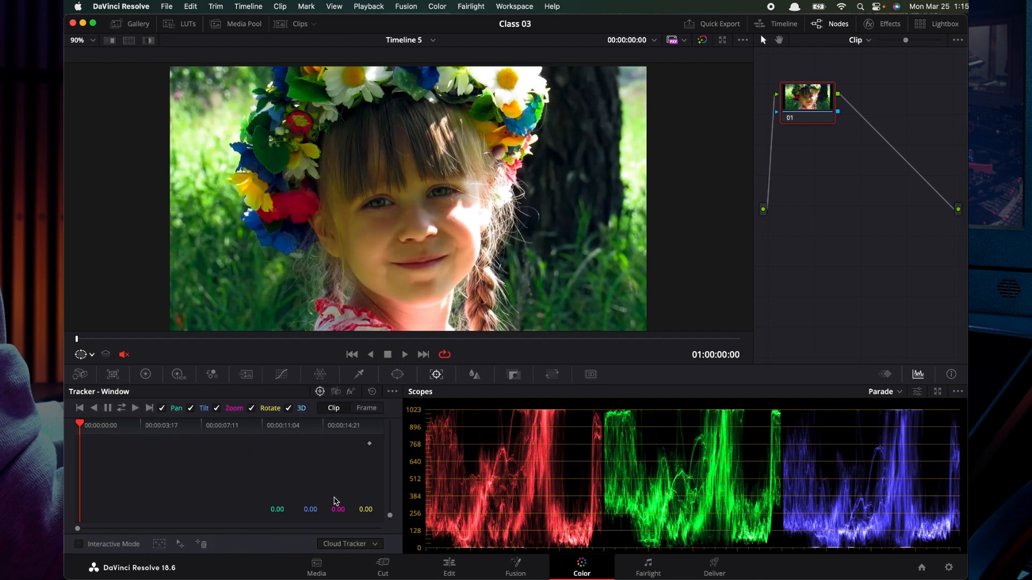
{"action": "left_click", "coordinate": [375, 545]}
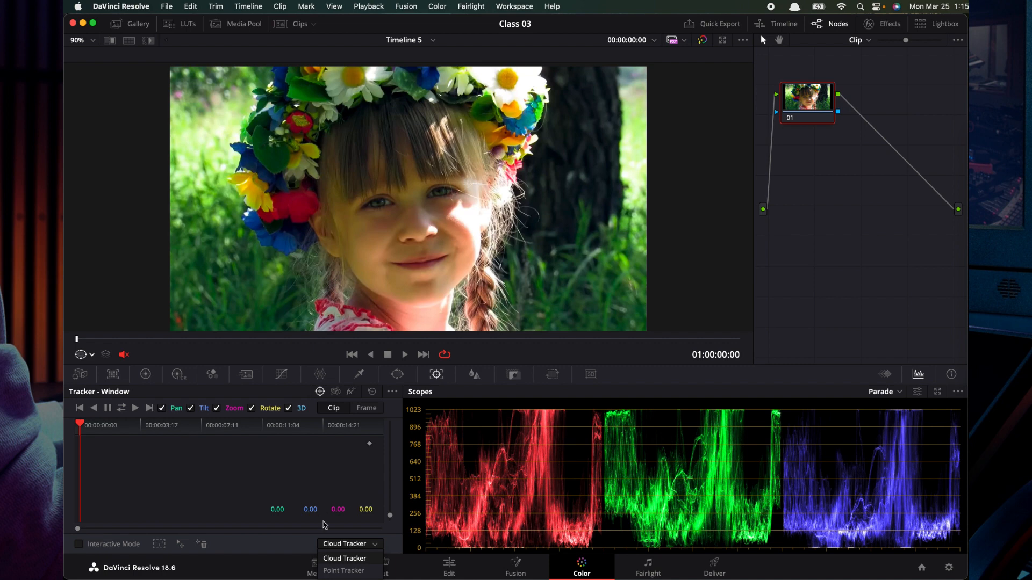
{"action": "left_click", "coordinate": [334, 545]}
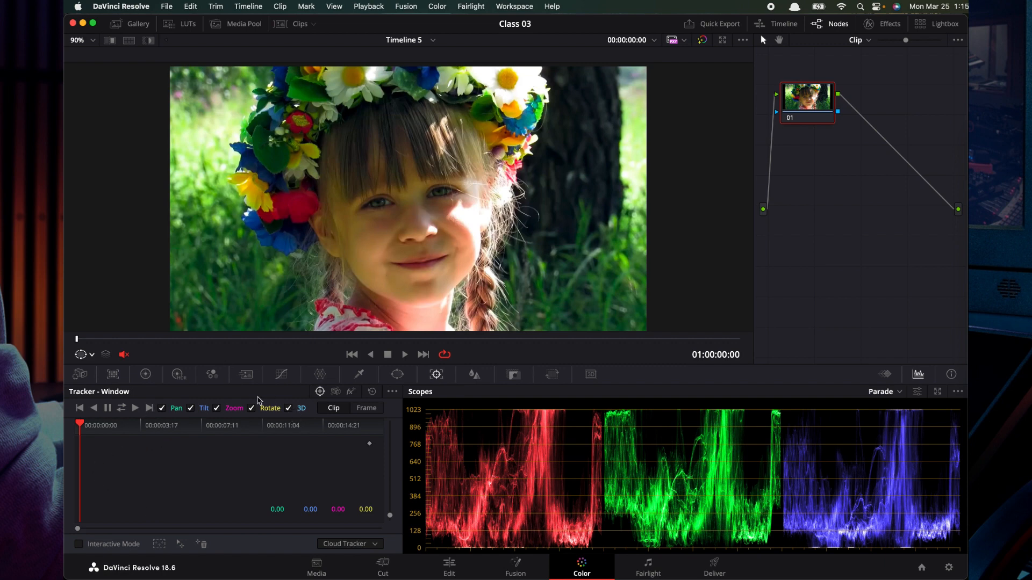
- Add a circular window over the girl's face, shaped into an upright oval with aspect about 37.74 and rotation about -4
{"action": "left_click", "coordinate": [397, 376]}
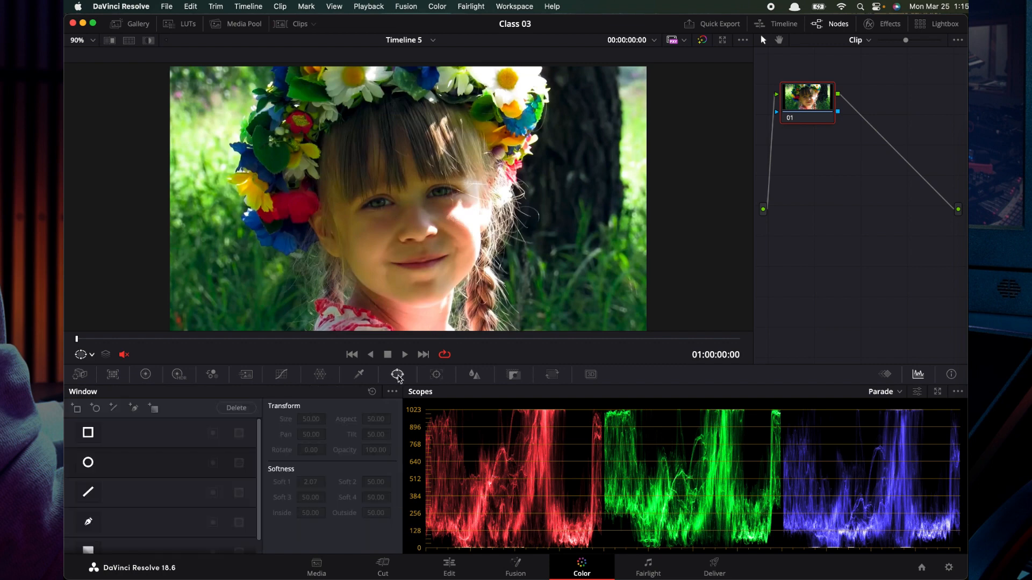
{"action": "left_click", "coordinate": [88, 464]}
{"action": "mouse_move", "coordinate": [431, 183]}
{"action": "left_mouse_down"}
{"action": "mouse_move", "coordinate": [420, 137]}
{"action": "mouse_move", "coordinate": [432, 170]}
{"action": "left_mouse_up"}
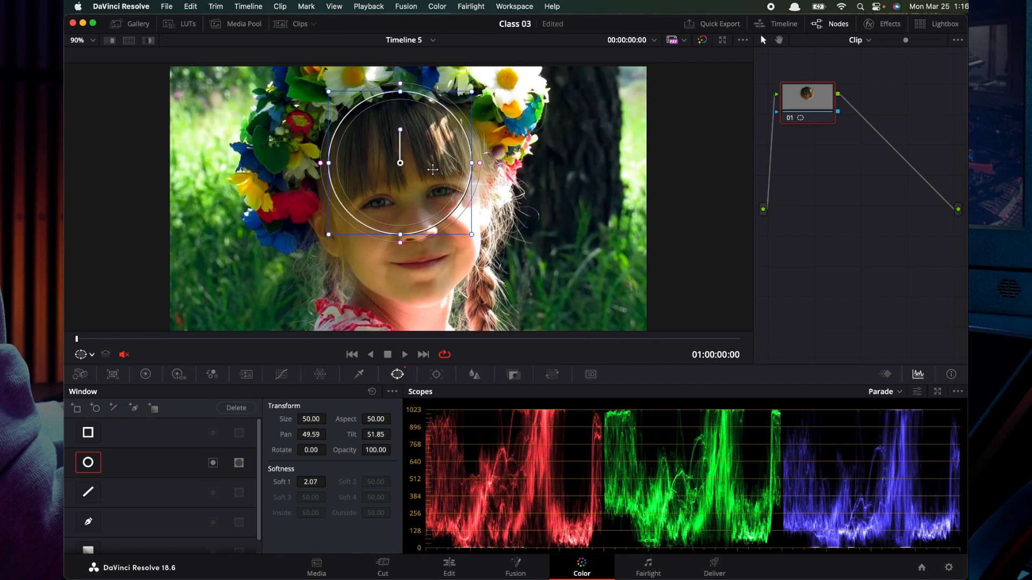
{"action": "left_click_drag", "start_coordinate": [401, 239], "coordinate": [400, 272]}
{"action": "left_click_drag", "start_coordinate": [414, 225], "coordinate": [416, 252]}
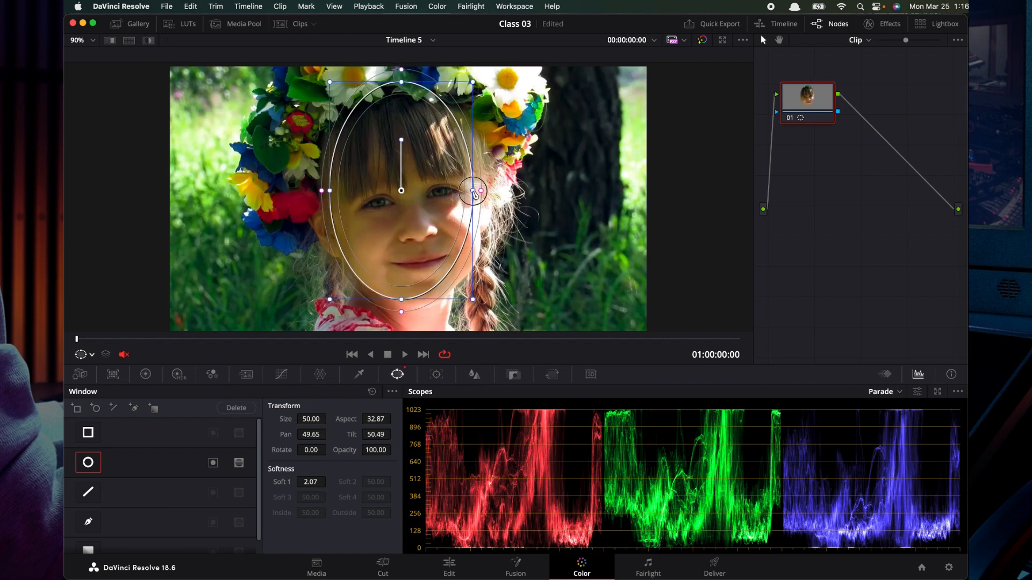
{"action": "left_click_drag", "start_coordinate": [473, 190], "coordinate": [484, 193]}
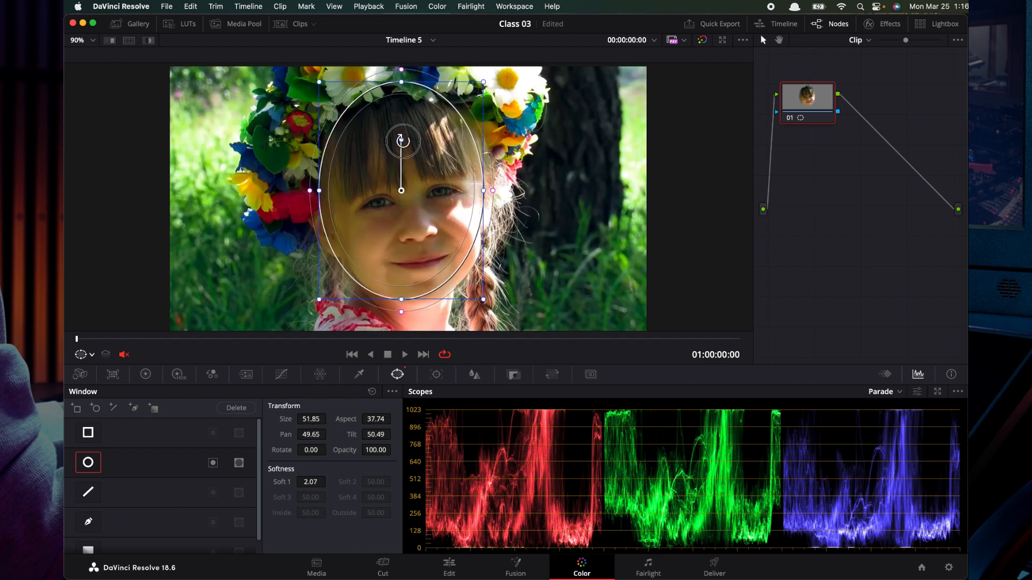
{"action": "left_click_drag", "start_coordinate": [401, 141], "coordinate": [413, 162]}
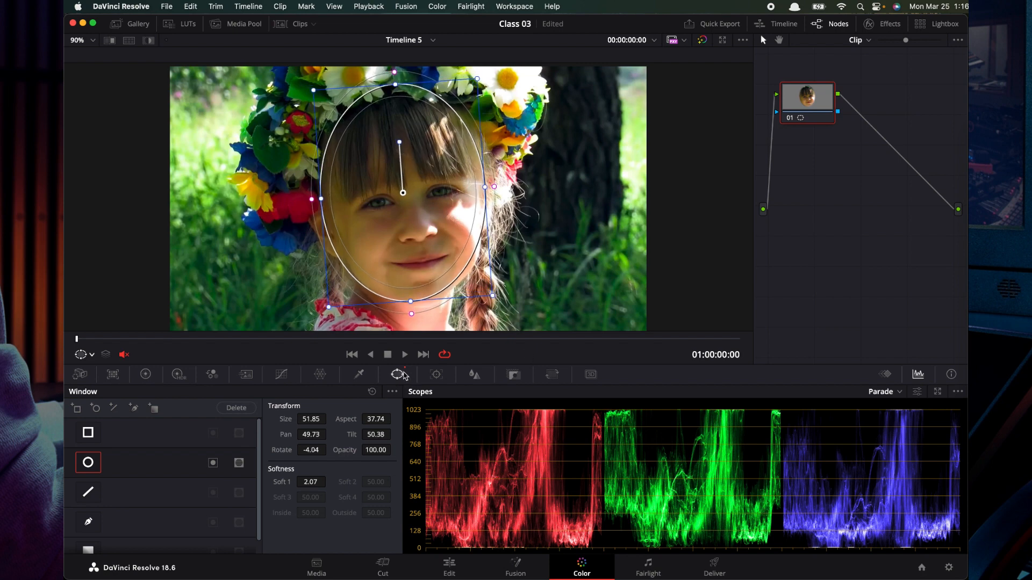
- Track the face window forward, pausing and resuming around 00:00:04:10, and clear the tracking data
{"action": "left_click", "coordinate": [436, 375]}
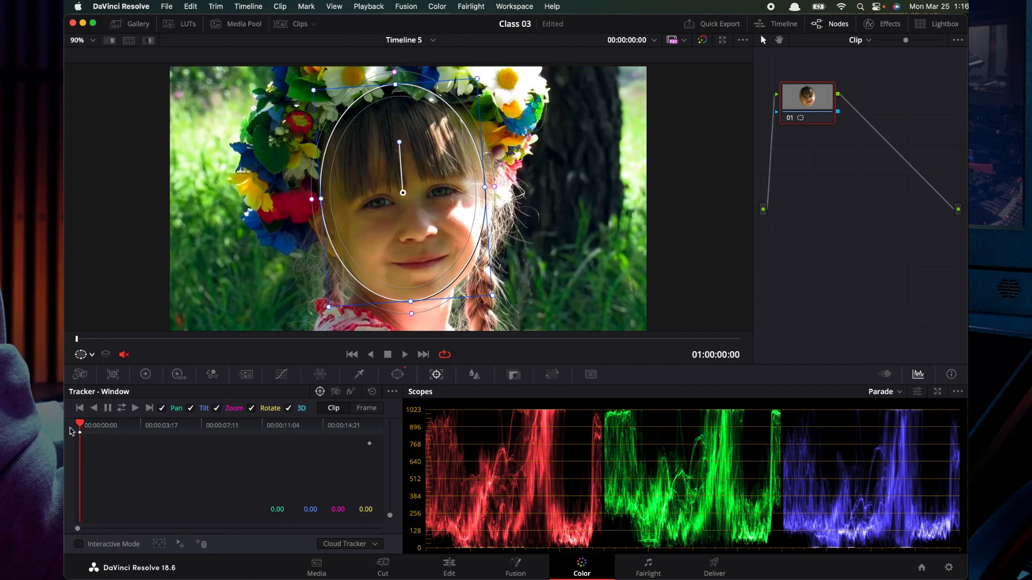
{"action": "left_click", "coordinate": [135, 408]}
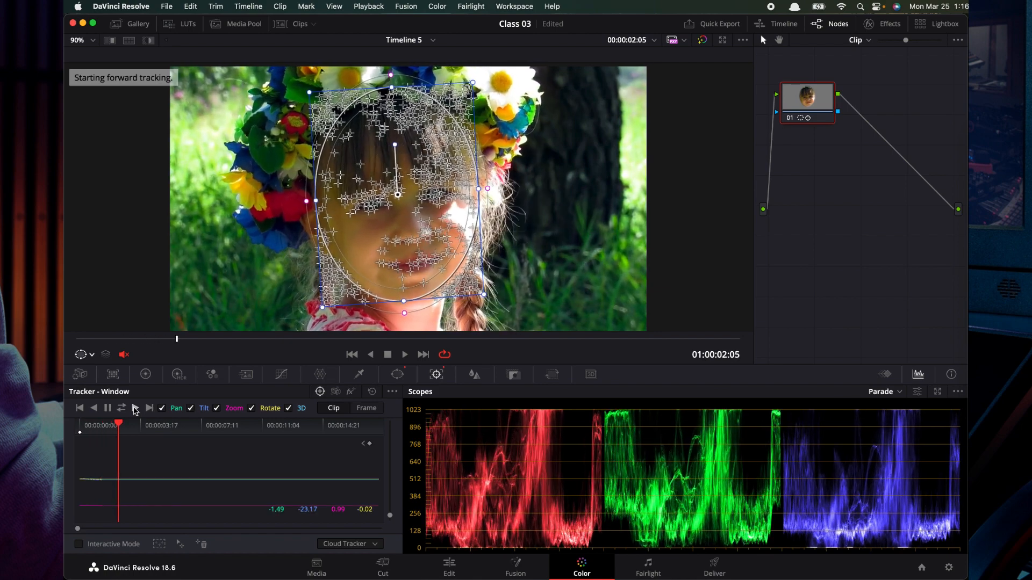
{"action": "left_click", "coordinate": [108, 409]}
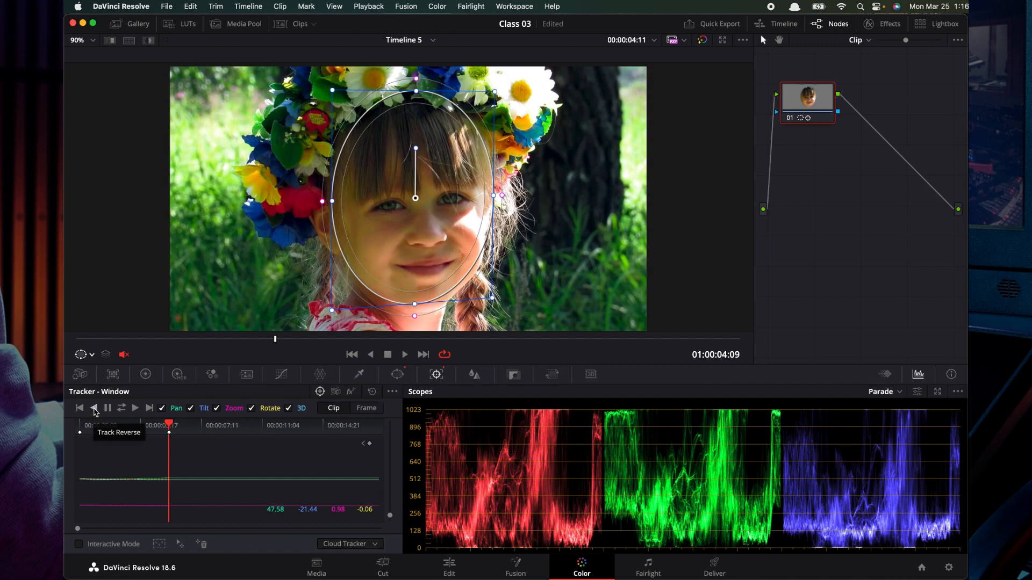
{"action": "left_click", "coordinate": [135, 409]}
{"action": "left_click_drag", "start_coordinate": [176, 426], "coordinate": [170, 431]}
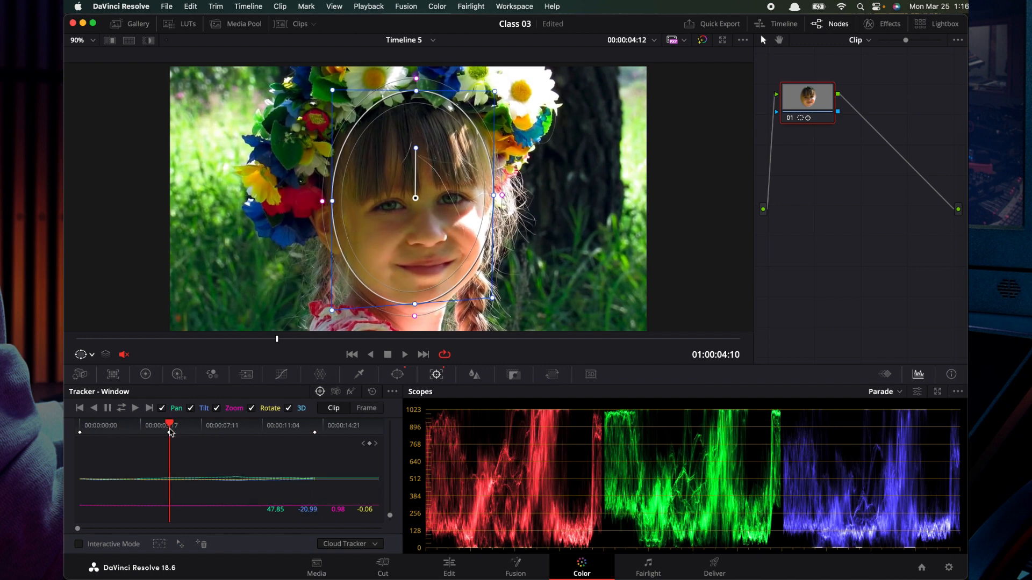
{"action": "left_click", "coordinate": [371, 392]}
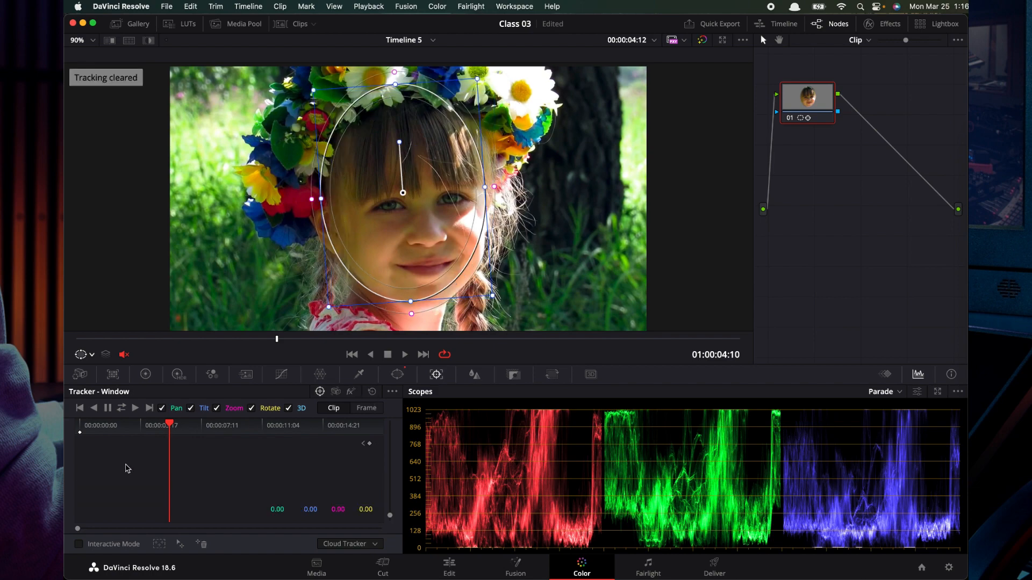
- Track the face window forward from the first frame to the end of the clip
{"action": "left_click", "coordinate": [168, 426]}
{"action": "left_click_drag", "start_coordinate": [169, 425], "coordinate": [80, 426]}
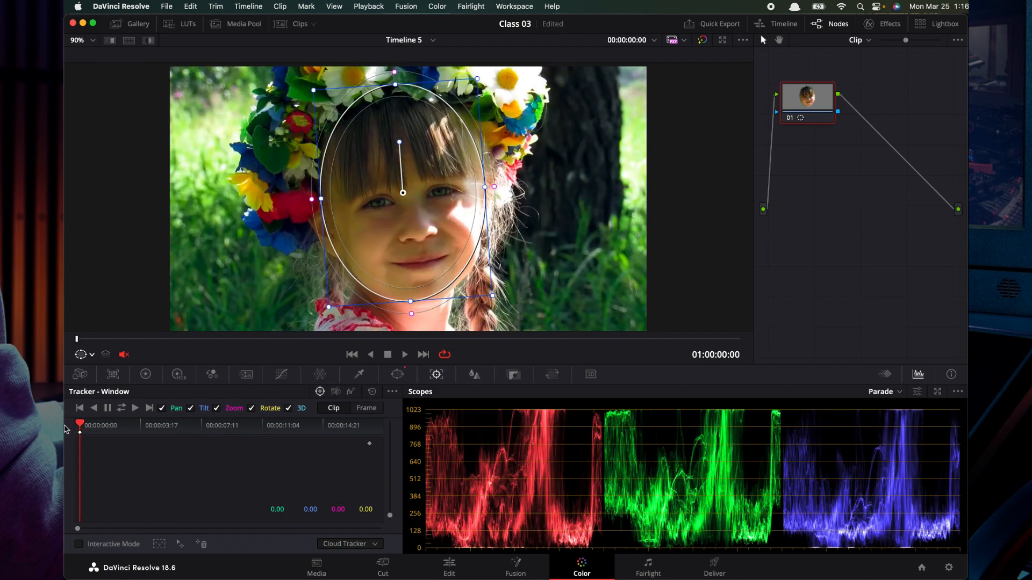
{"action": "left_click", "coordinate": [135, 409]}
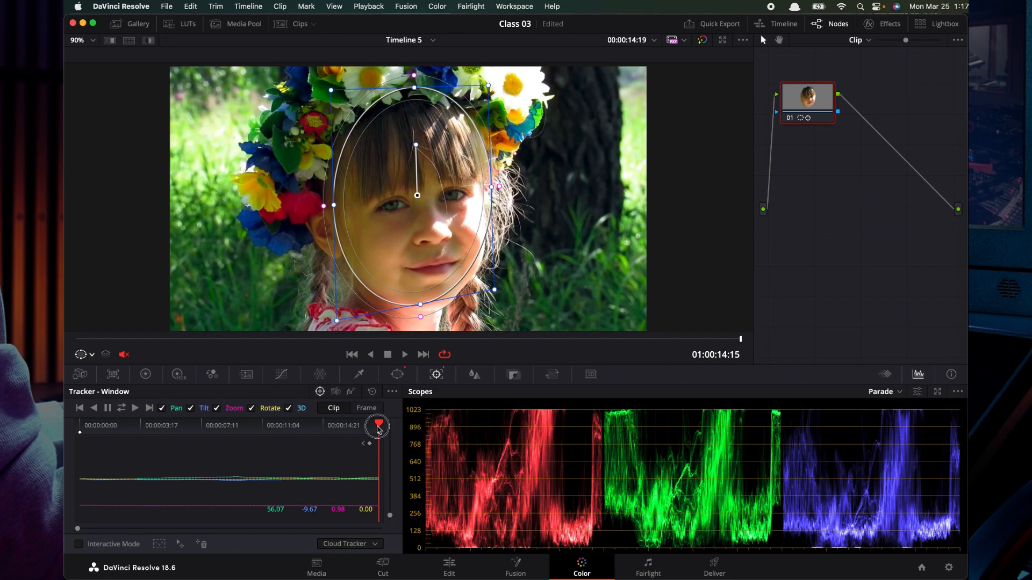
- Play the clip from its first frame to check how the window follows the face, and return to the start
{"action": "left_click_drag", "start_coordinate": [379, 426], "coordinate": [79, 436]}
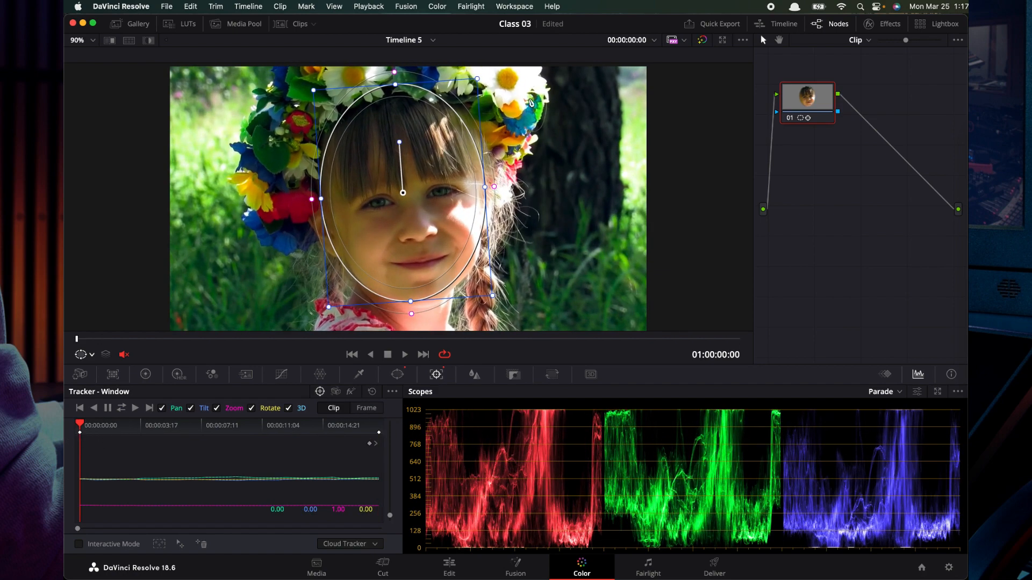
{"action": "left_click", "coordinate": [405, 355]}
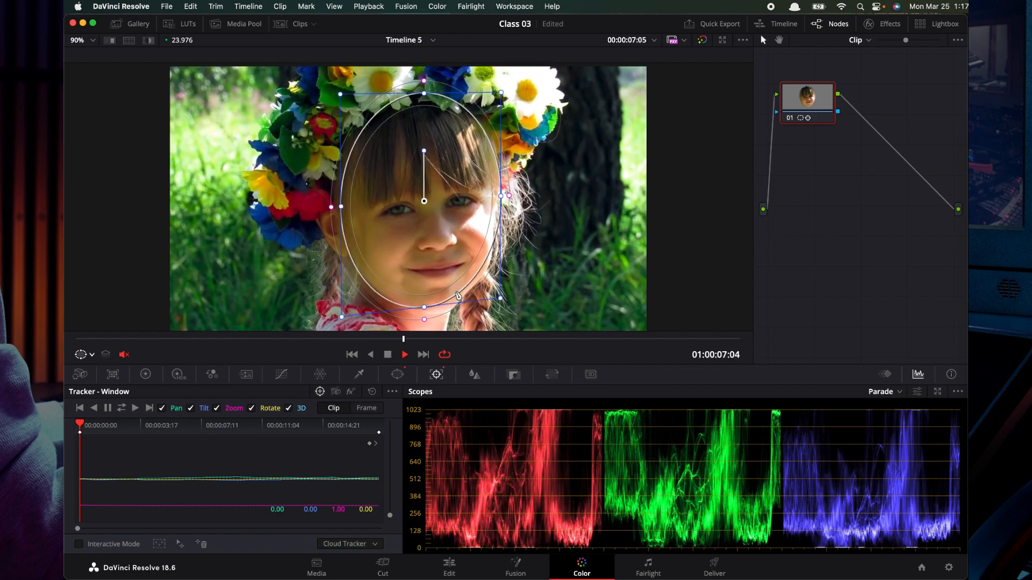
{"action": "key", "text": "space"}
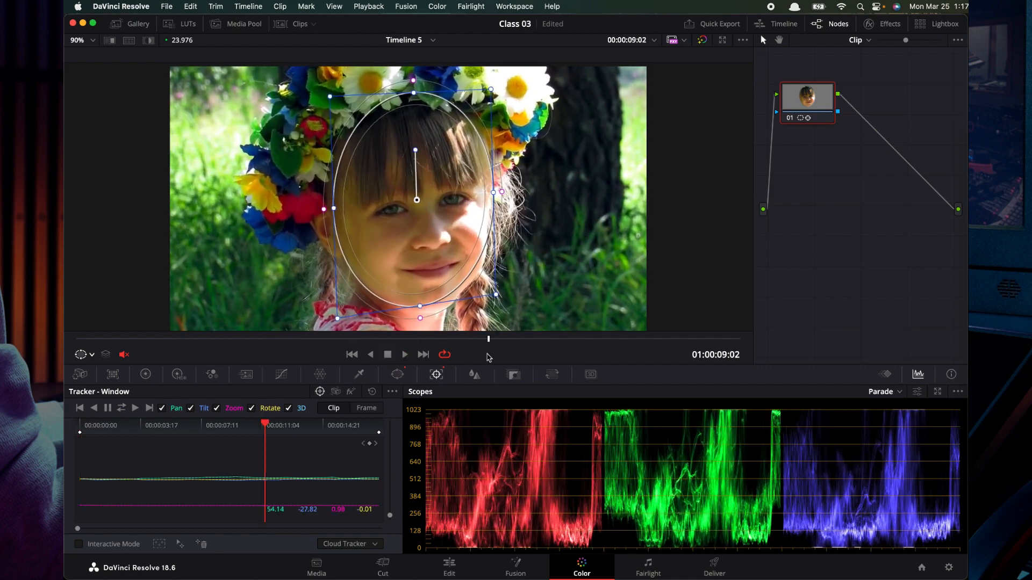
{"action": "left_click_drag", "start_coordinate": [488, 339], "coordinate": [77, 339]}
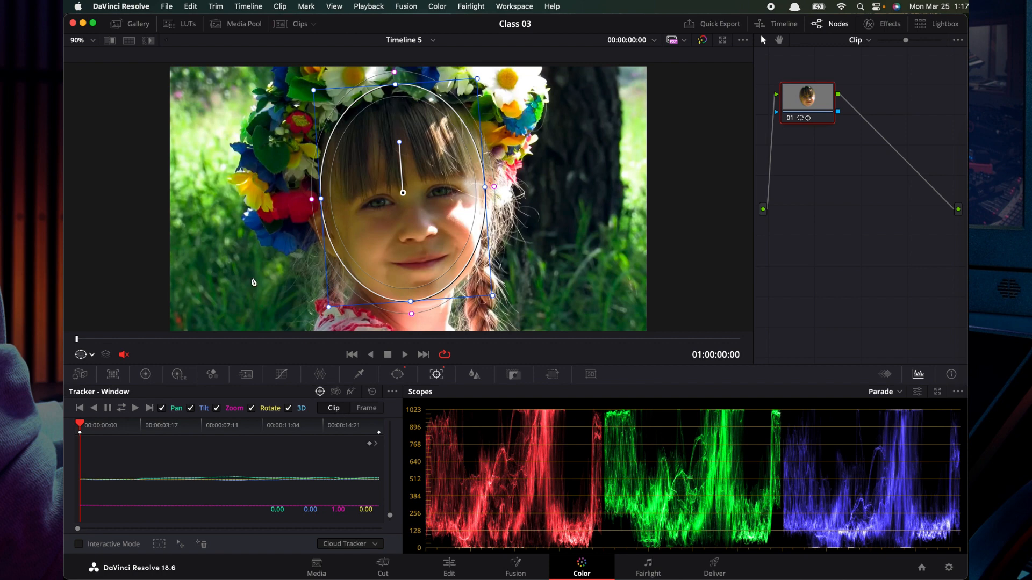
- With Clip mode active, narrow the face oval at 00:00:03:02 and check its shape elsewhere in the clip
{"action": "left_click_drag", "start_coordinate": [81, 427], "coordinate": [144, 428]}
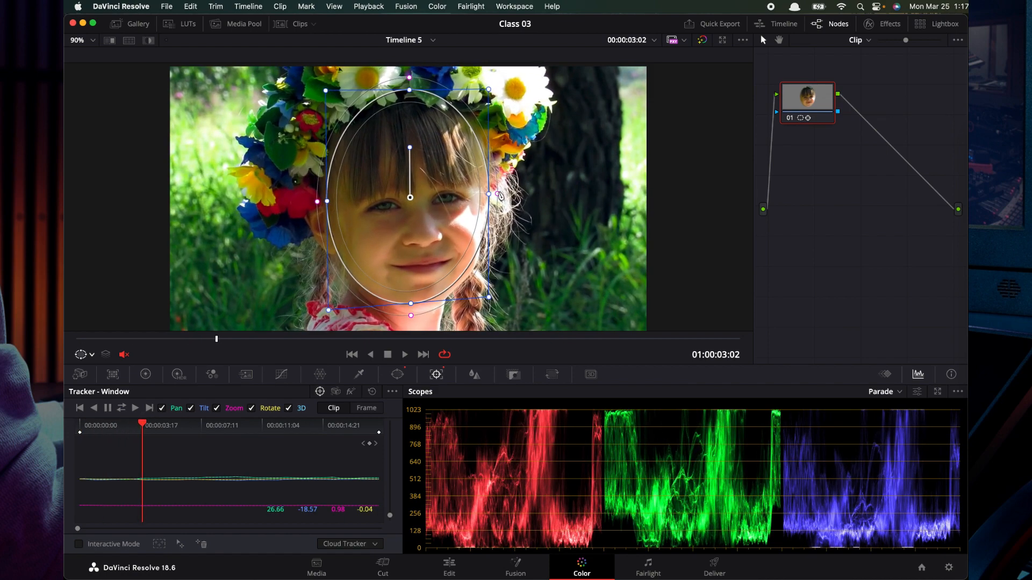
{"action": "left_click_drag", "start_coordinate": [488, 194], "coordinate": [472, 198]}
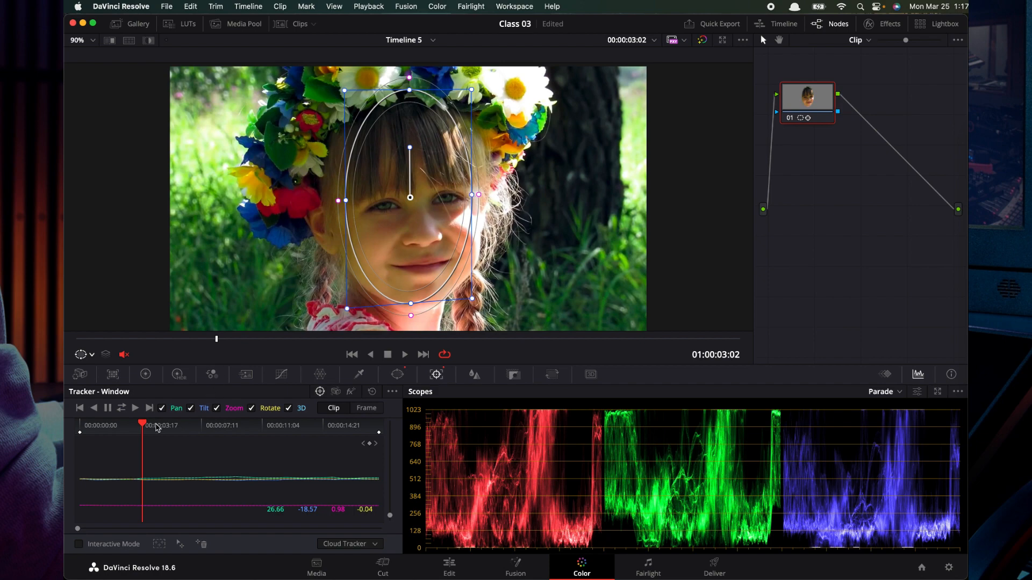
{"action": "left_click_drag", "start_coordinate": [143, 426], "coordinate": [299, 427]}
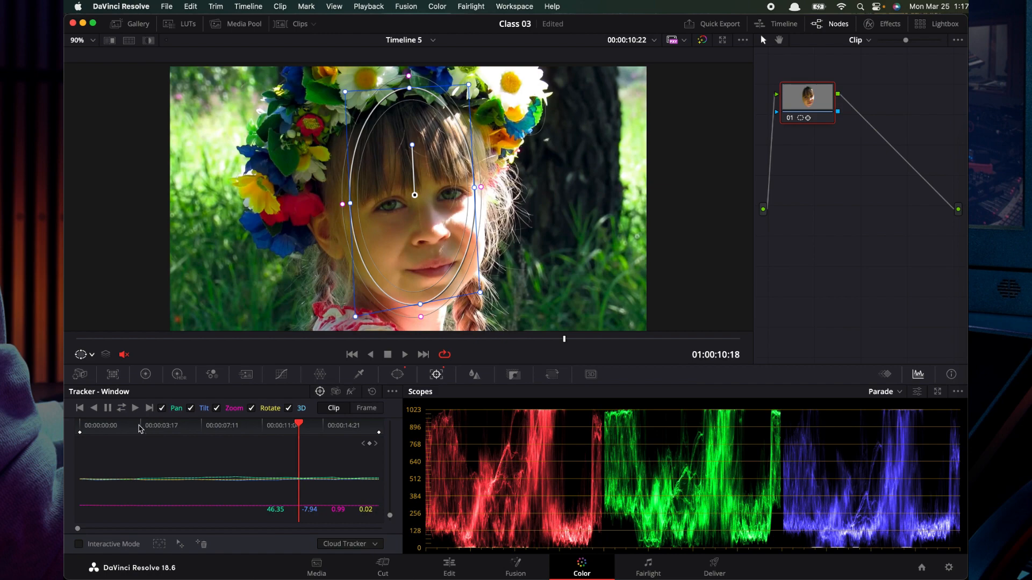
{"action": "left_click_drag", "start_coordinate": [140, 428], "coordinate": [65, 430]}
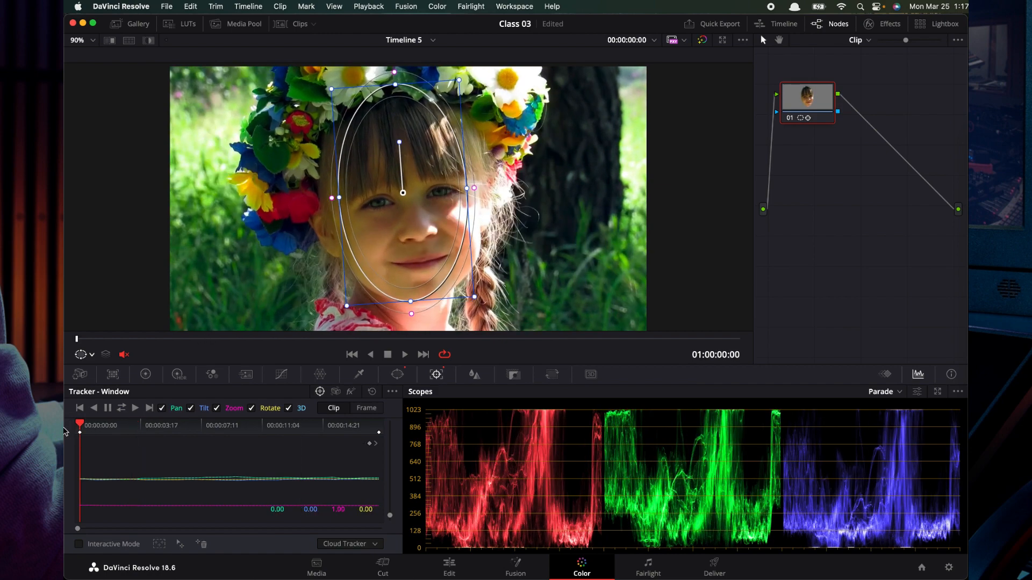
- In the tracker's Frame mode, widen the face oval on the first frame, and narrow and tilt it slightly counterclockwise at 00:00:03:20
{"action": "left_click", "coordinate": [368, 409]}
{"action": "left_click_drag", "start_coordinate": [469, 191], "coordinate": [480, 190]}
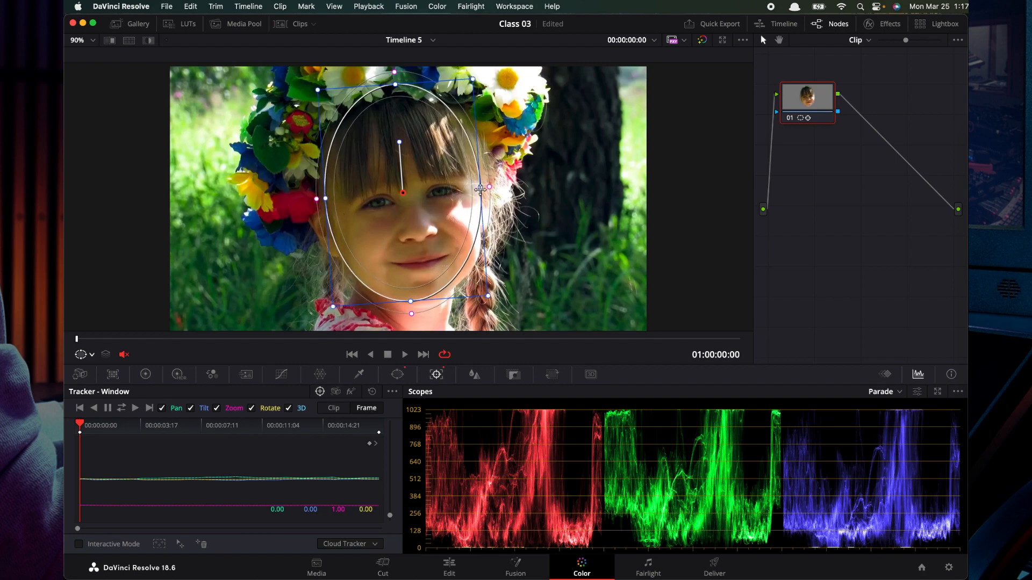
{"action": "left_click", "coordinate": [156, 429]}
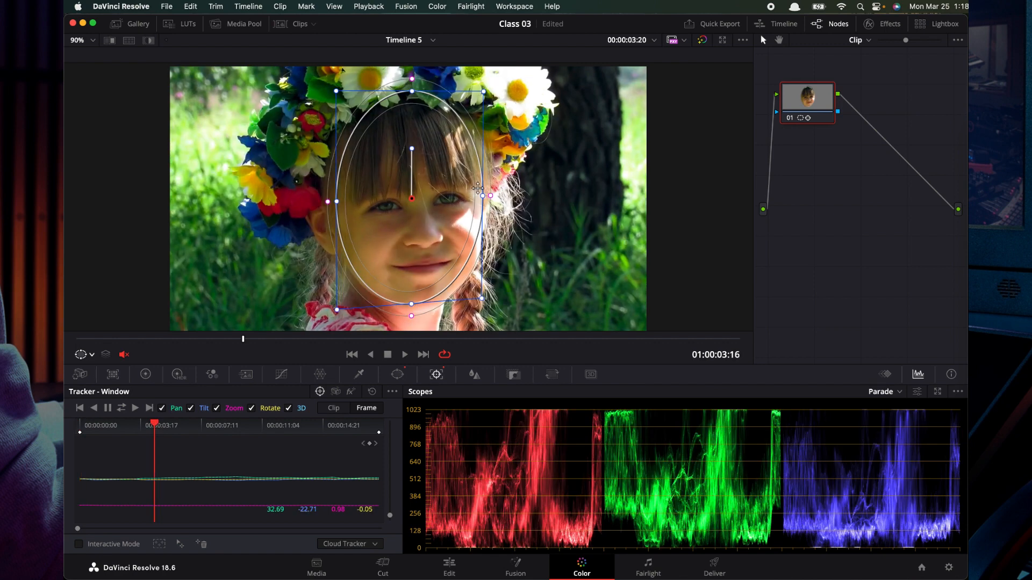
{"action": "left_click_drag", "start_coordinate": [483, 195], "coordinate": [478, 196]}
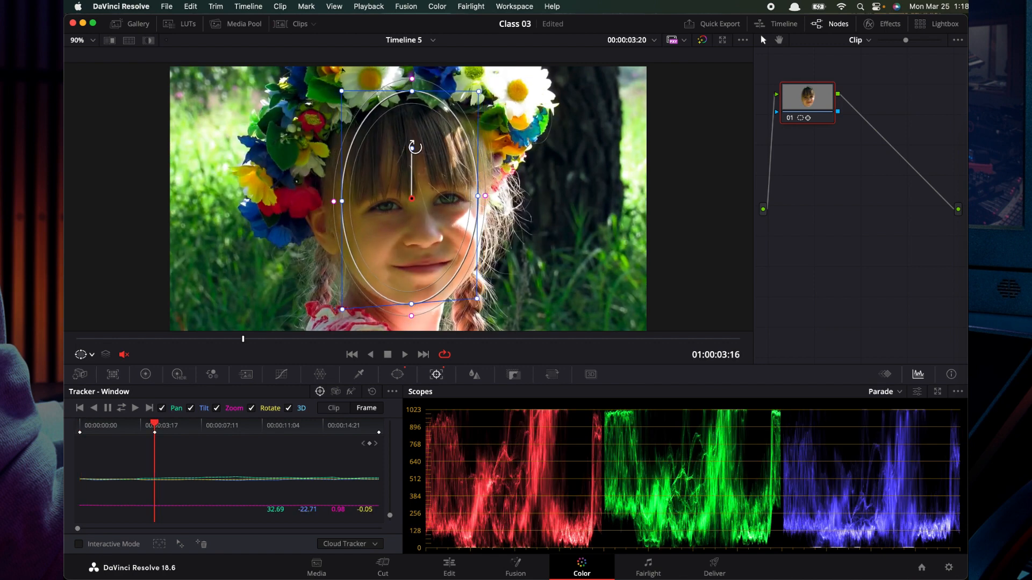
{"action": "left_click_drag", "start_coordinate": [411, 148], "coordinate": [405, 149]}
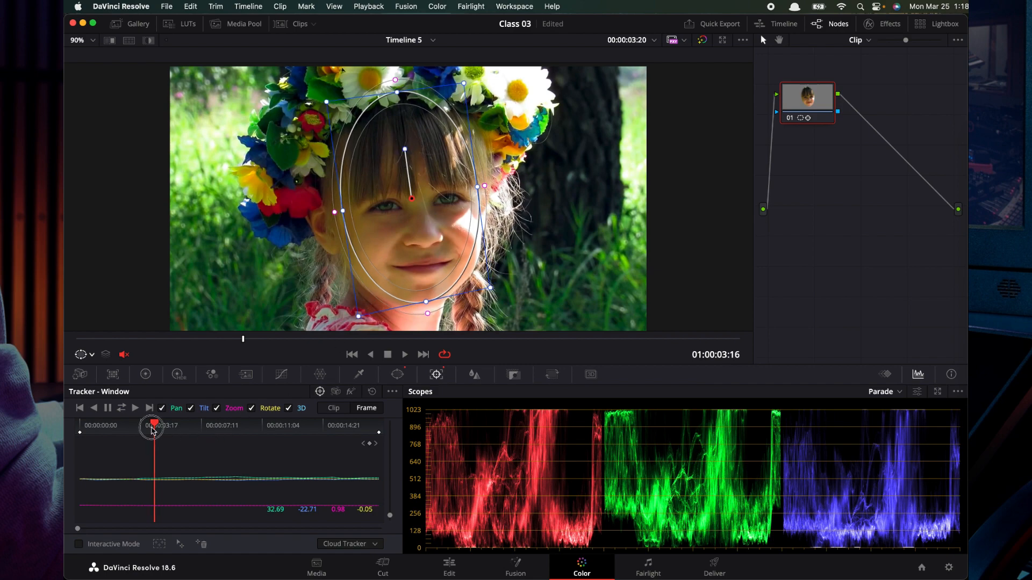
- Move through the frames between the clip start and 00:00:03:20 to check the window's shape change between keyframes
{"action": "left_click", "coordinate": [94, 408]}
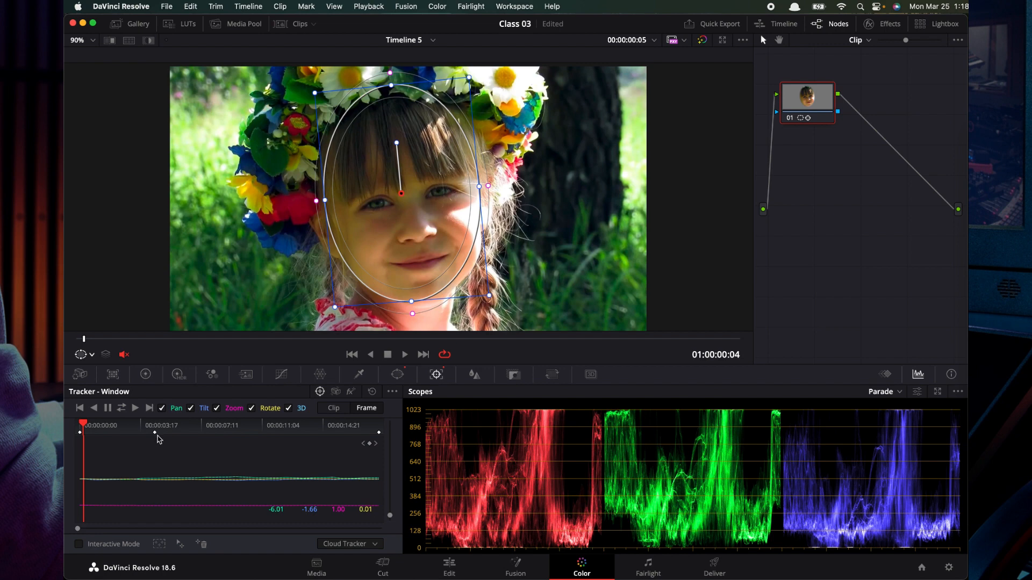
{"action": "left_click_drag", "start_coordinate": [83, 426], "coordinate": [79, 426]}
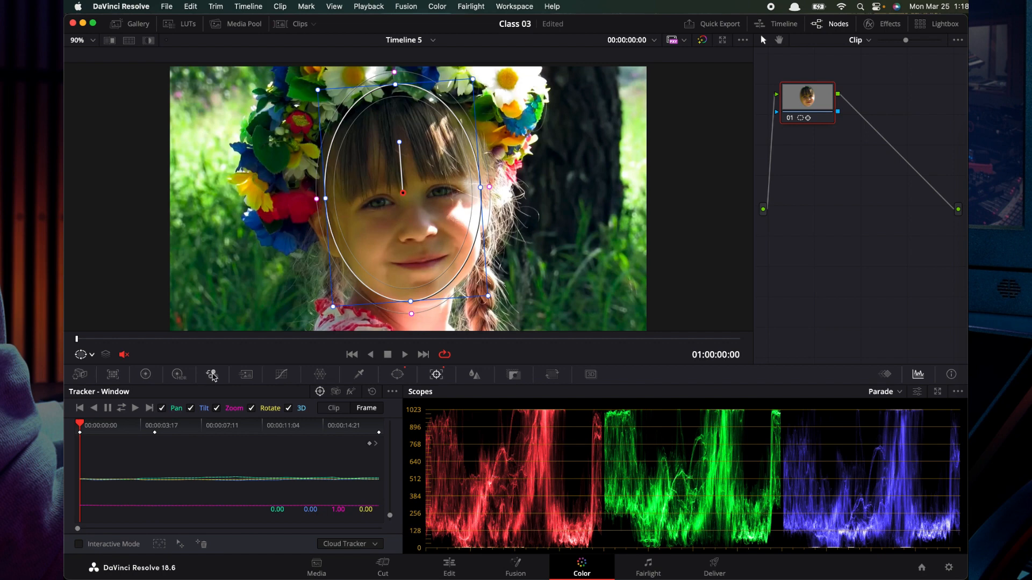
{"action": "left_click_drag", "start_coordinate": [82, 429], "coordinate": [155, 428]}
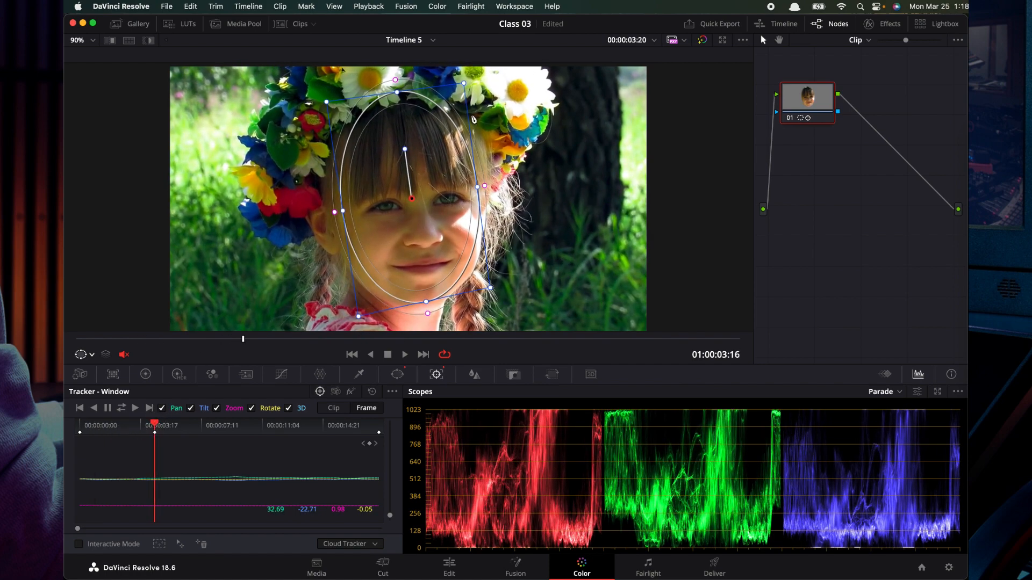
- At 00:00:06:18, widen the face window into a nearly round shape reaching past both sides of the face
{"action": "left_click", "coordinate": [216, 429]}
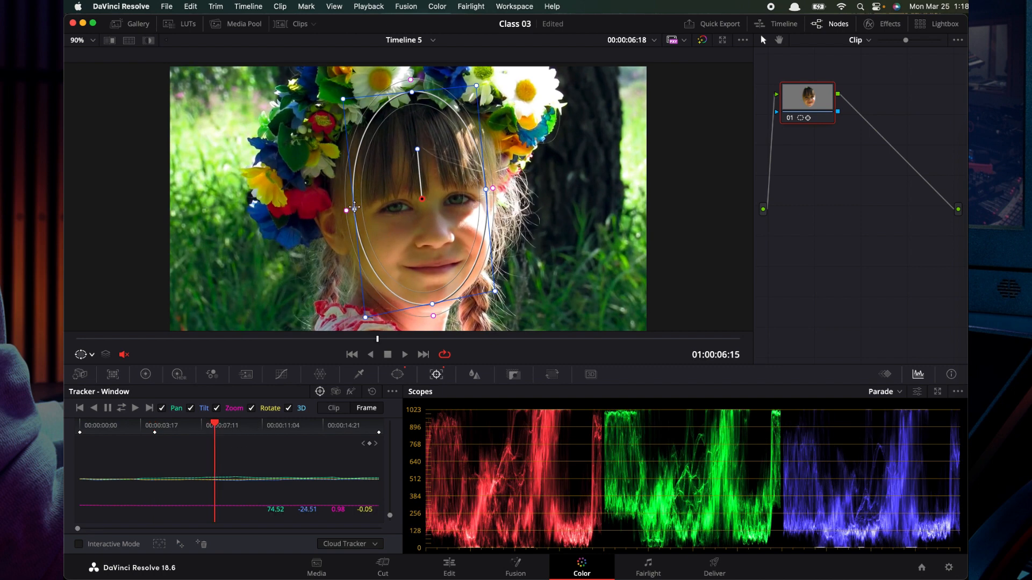
{"action": "left_click_drag", "start_coordinate": [354, 207], "coordinate": [318, 228]}
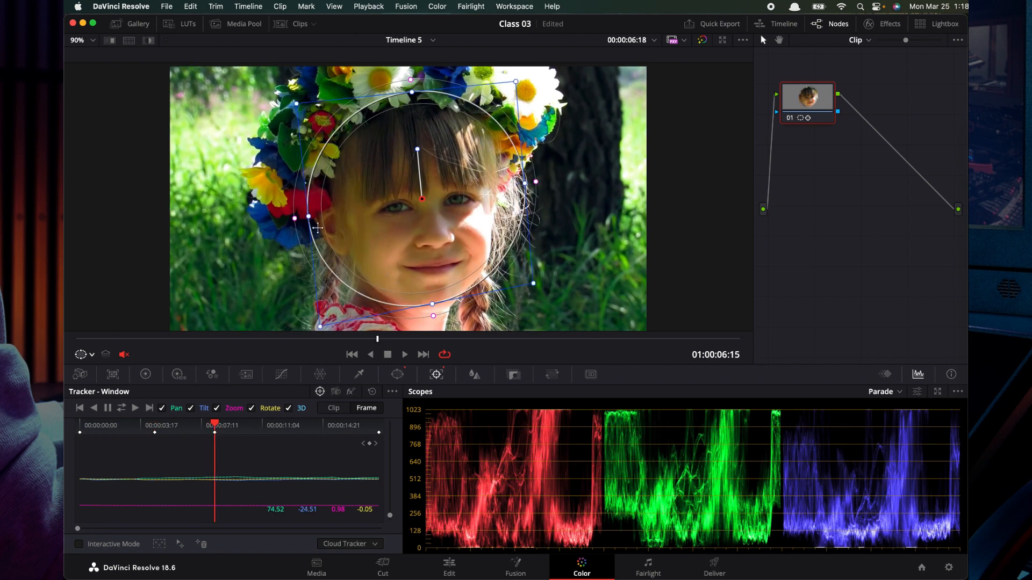
- Scrub between the 00:00:03:20 and 00:00:06:18 keyframes to check how the face window changes shape
{"action": "left_click_drag", "start_coordinate": [156, 424], "coordinate": [215, 426]}
{"action": "left_click", "coordinate": [171, 426]}
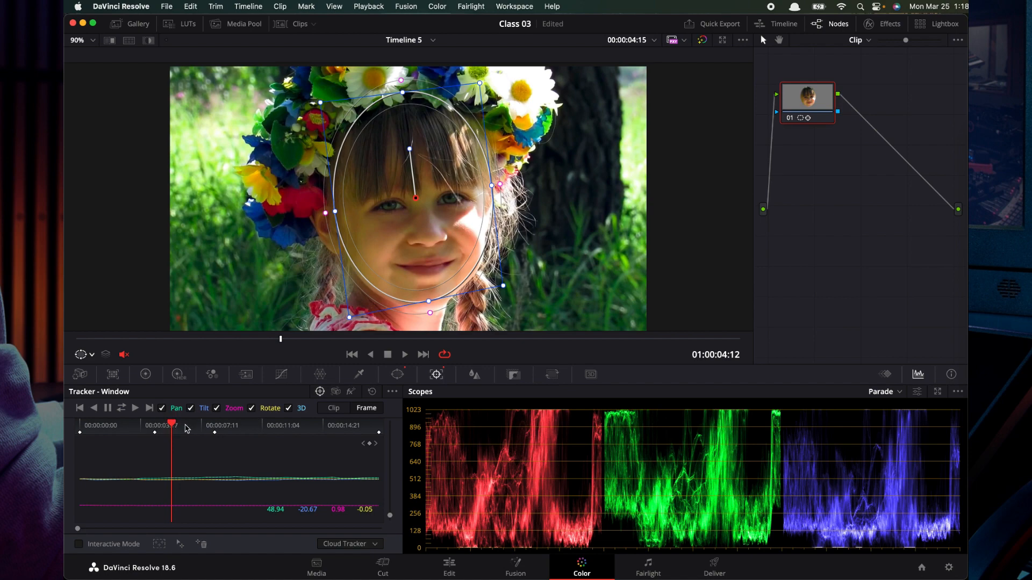
{"action": "left_click", "coordinate": [155, 426]}
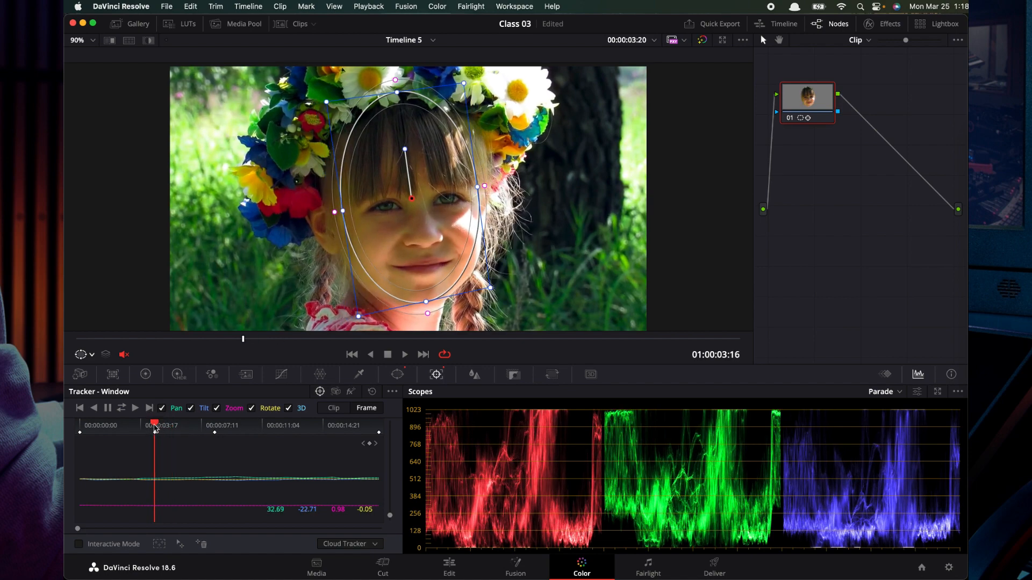
- Jump back and forth between the tracker keyframes from the clip start through 00:00:03:20, finishing at 00:00:06:18
{"action": "left_click", "coordinate": [363, 444]}
{"action": "left_click", "coordinate": [376, 443]}
{"action": "left_click", "coordinate": [376, 445]}
{"action": "left_click", "coordinate": [365, 445]}
{"action": "left_click", "coordinate": [364, 443]}
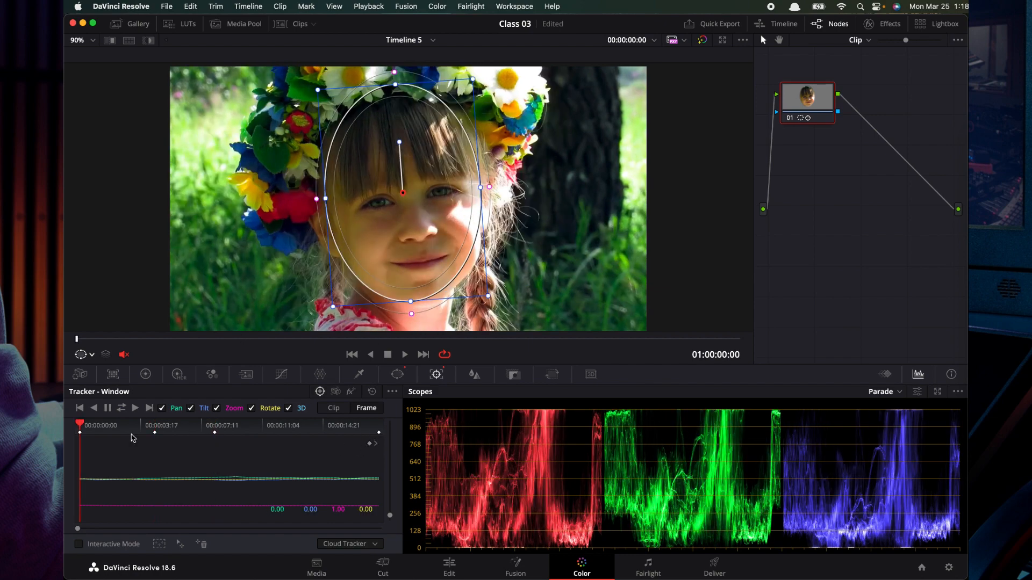
{"action": "left_click", "coordinate": [377, 444]}
{"action": "left_click", "coordinate": [376, 445]}
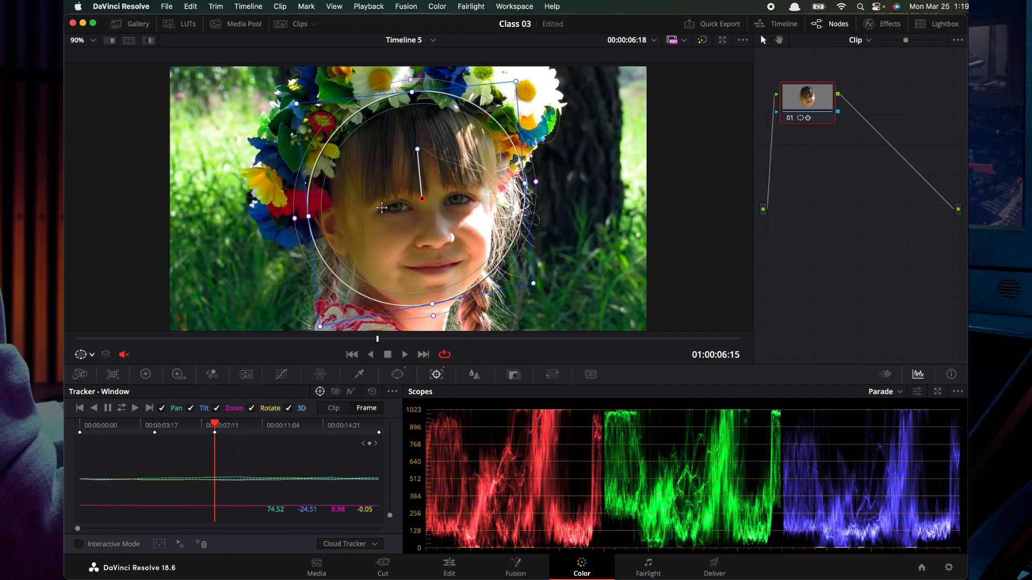
- Magnify the tracker graph's curves to inspect them, and clear the window's tracking data at the clip's first frame
{"action": "left_click_drag", "start_coordinate": [390, 517], "coordinate": [389, 426]}
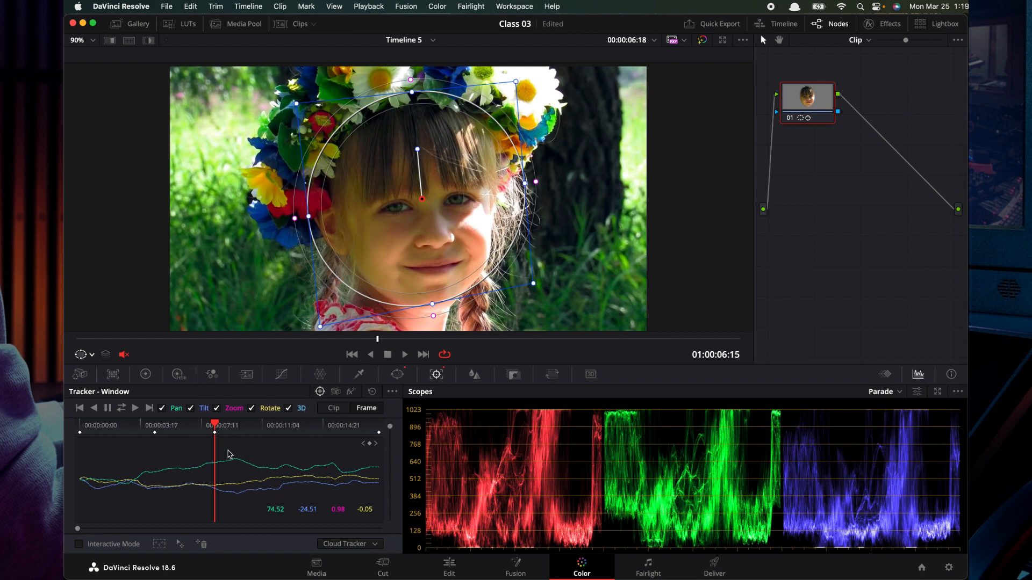
{"action": "left_click_drag", "start_coordinate": [216, 440], "coordinate": [240, 454]}
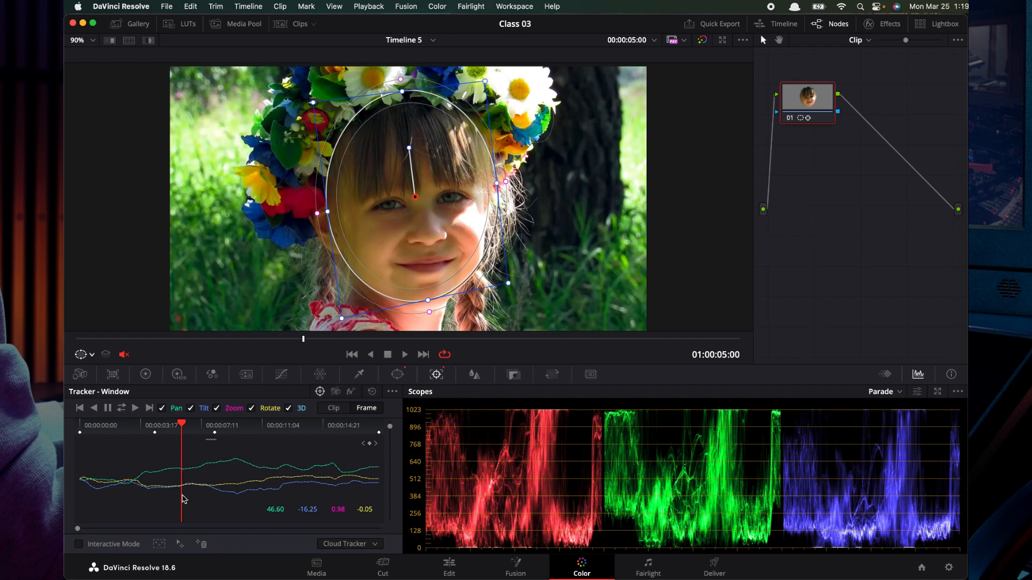
{"action": "left_click_drag", "start_coordinate": [182, 430], "coordinate": [78, 431]}
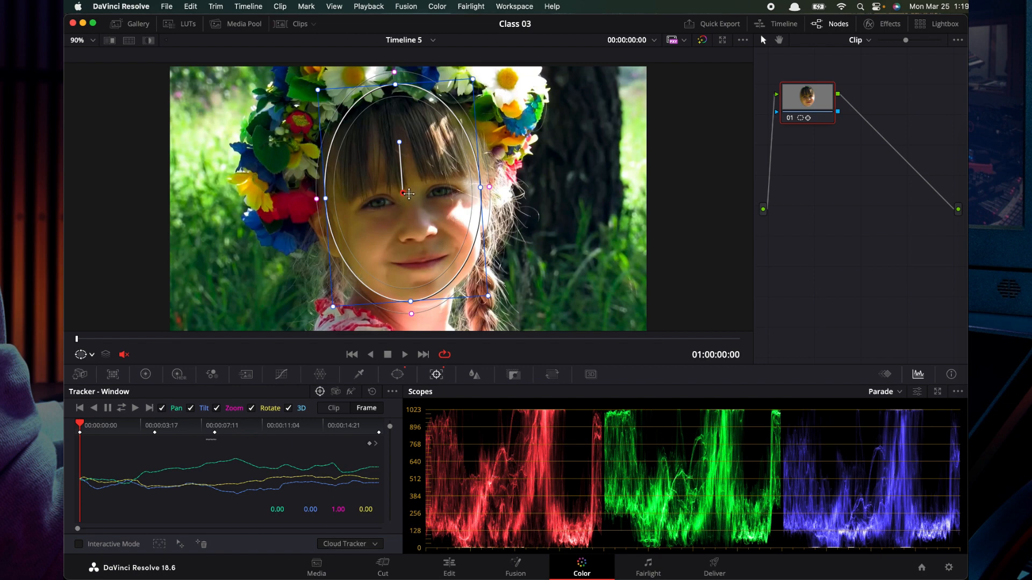
{"action": "left_click", "coordinate": [372, 392]}
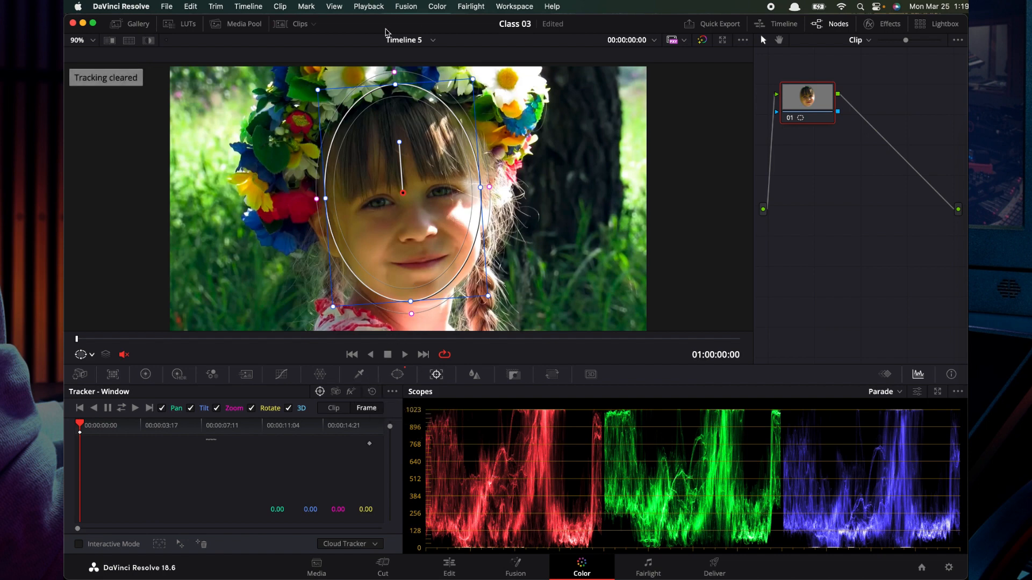
- Switch to clip 02 with the two babies on the sofa and reset its existing grade and stabilization
{"action": "left_click", "coordinate": [295, 24]}
{"action": "left_click", "coordinate": [193, 319]}
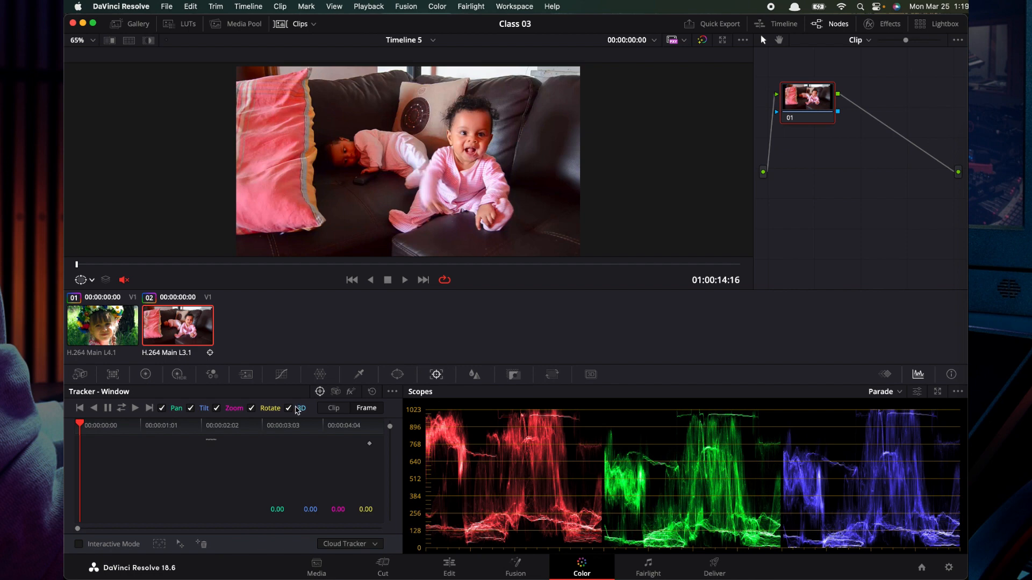
{"action": "left_click", "coordinate": [335, 392]}
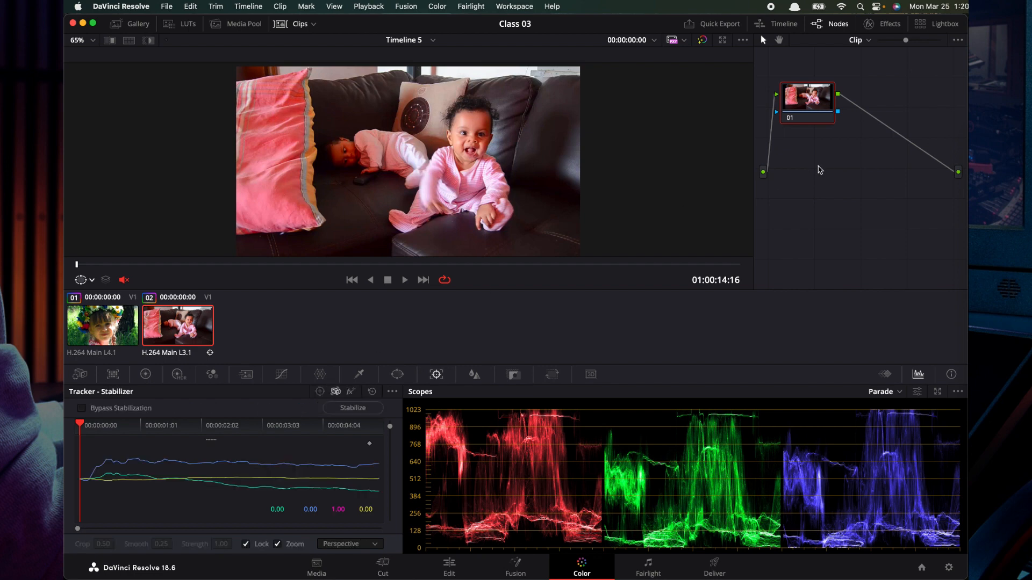
{"action": "right_click", "coordinate": [799, 145]}
{"action": "left_click", "coordinate": [820, 151]}
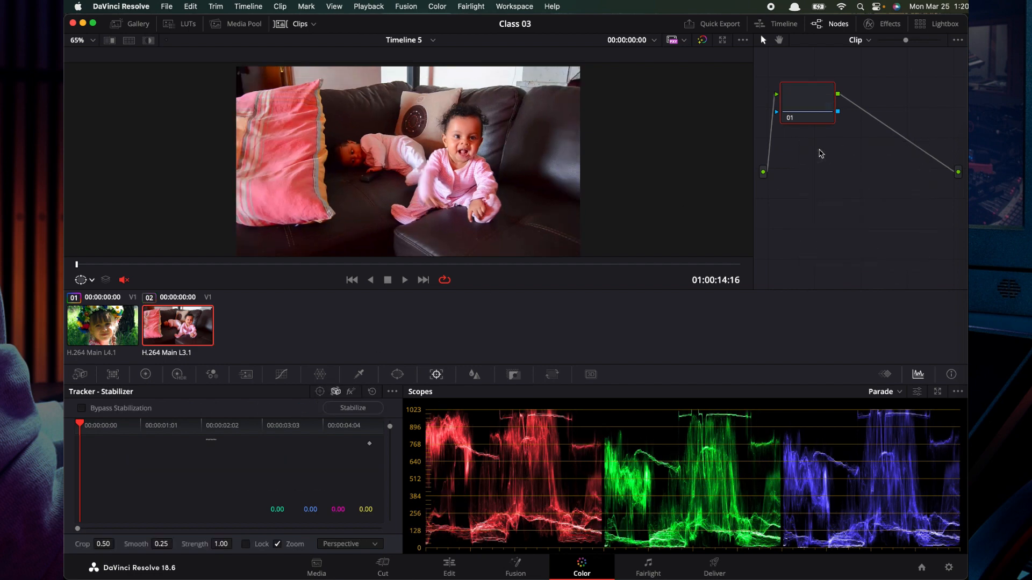
{"action": "left_click", "coordinate": [320, 392]}
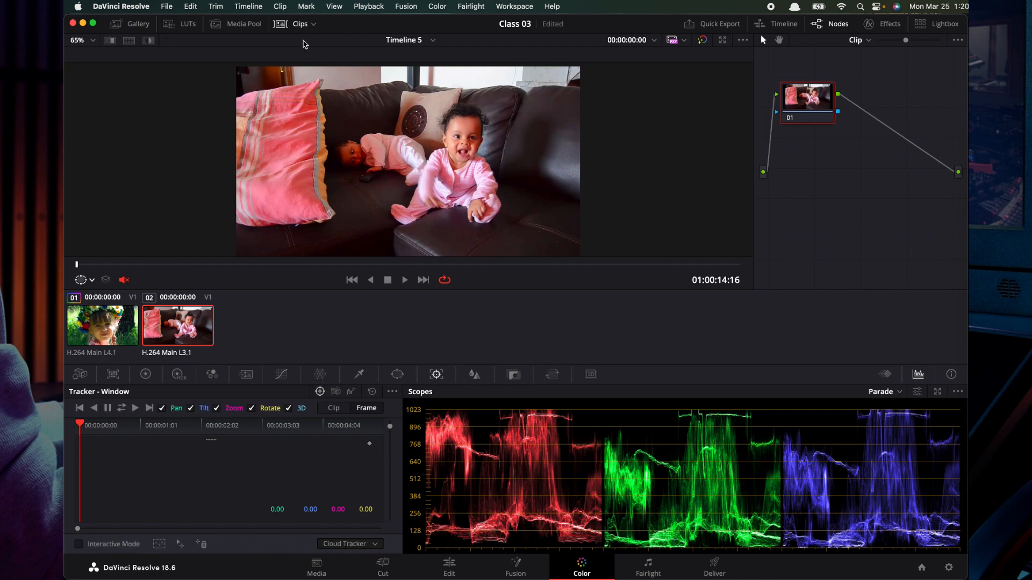
{"action": "left_click", "coordinate": [300, 24]}
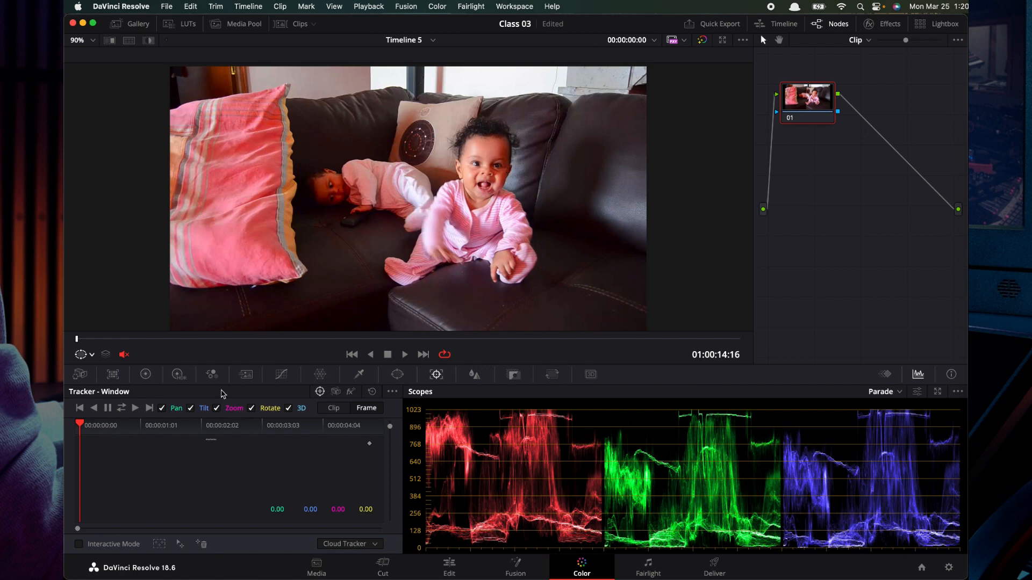
- Add a circular window, shrink it and place it on the sofa beside the sitting baby's head, at about Pan 56.71, Tilt 52.09
{"action": "left_click", "coordinate": [398, 375]}
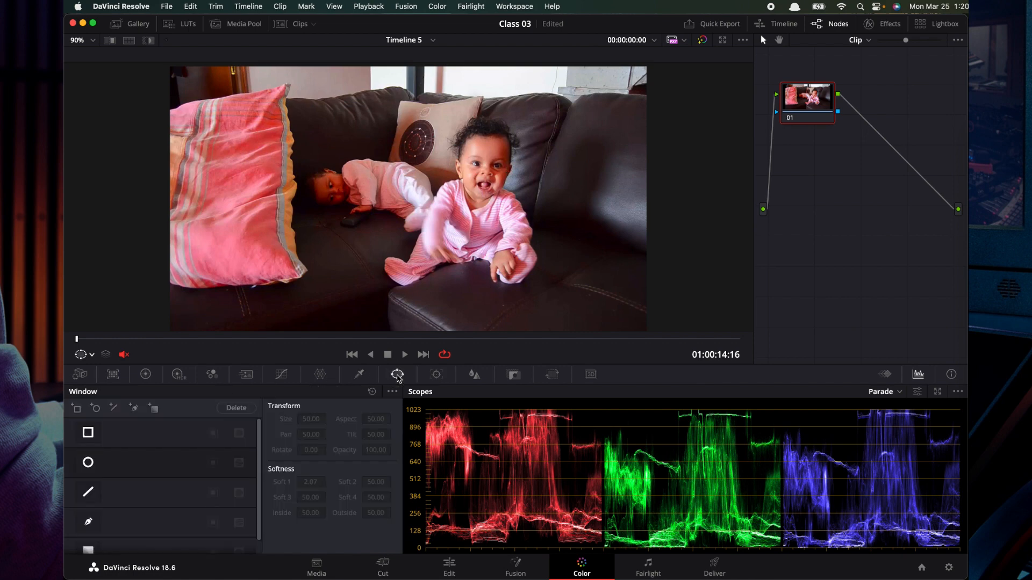
{"action": "left_click", "coordinate": [96, 466]}
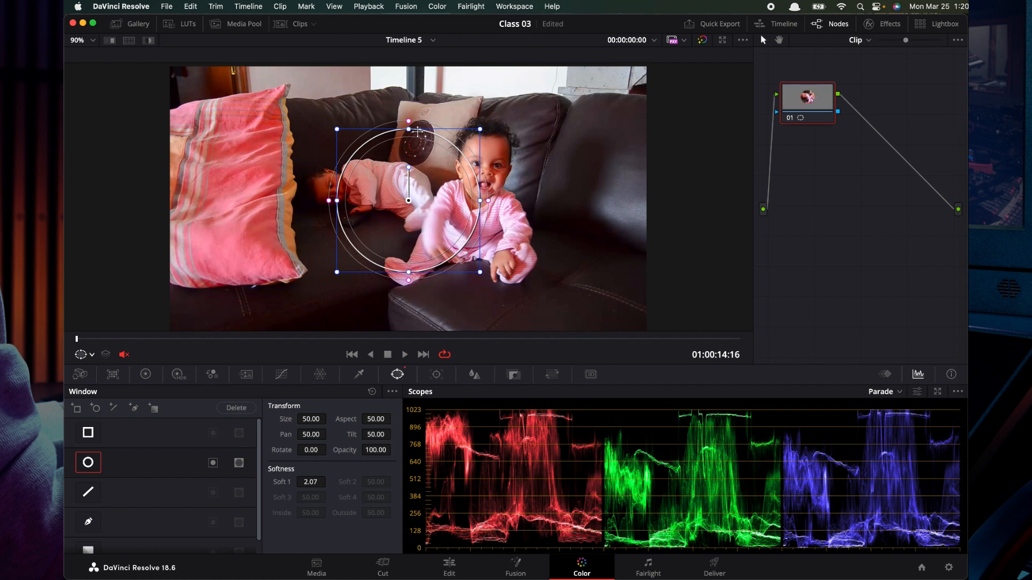
{"action": "left_click_drag", "start_coordinate": [337, 130], "coordinate": [377, 169]}
{"action": "left_click_drag", "start_coordinate": [423, 199], "coordinate": [575, 133]}
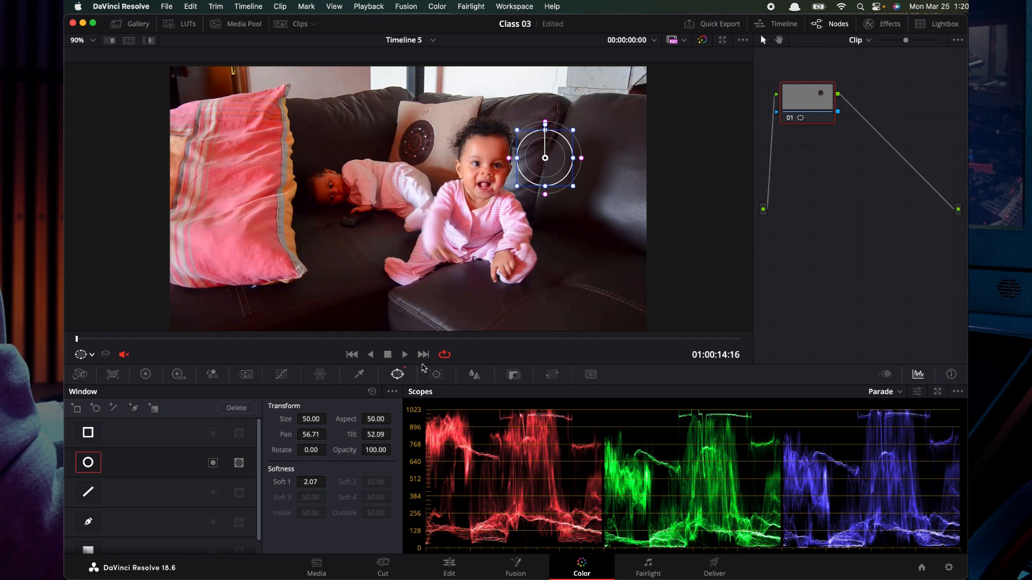
- Set the window tracker to Point Tracker and add a tracking point on the sitting baby's eye at the first frame
{"action": "left_click", "coordinate": [436, 374]}
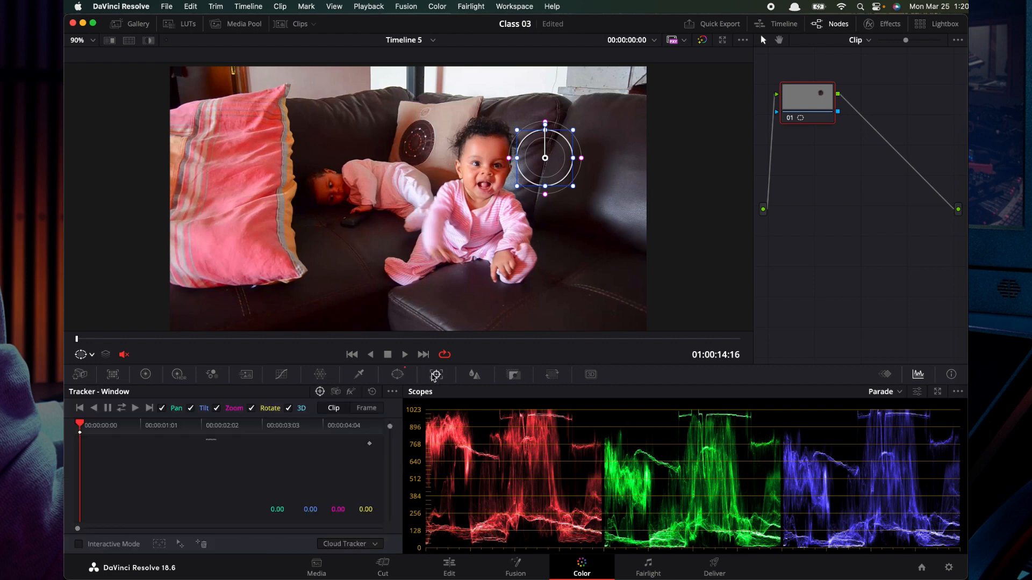
{"action": "left_click", "coordinate": [354, 545]}
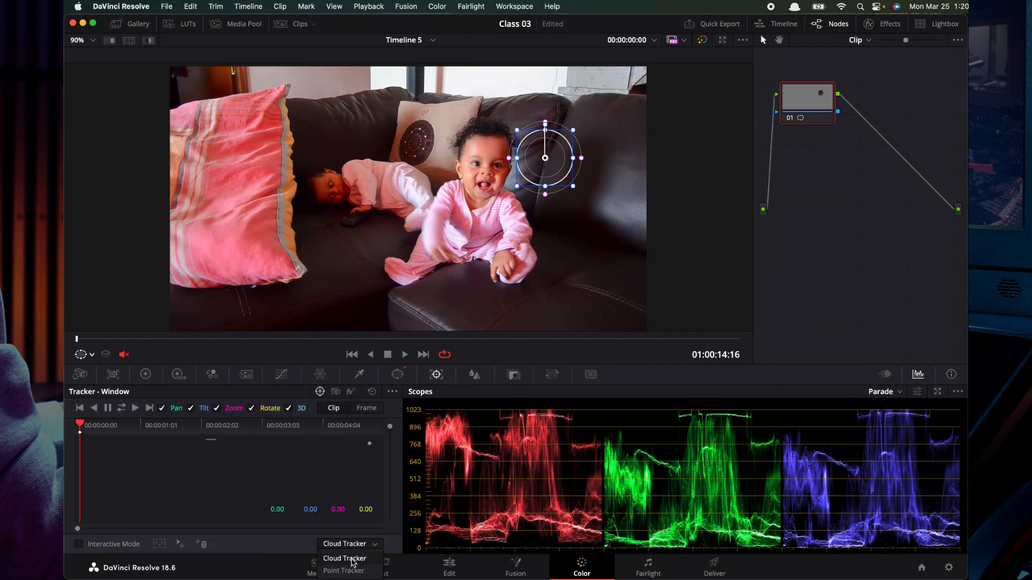
{"action": "left_click", "coordinate": [349, 571]}
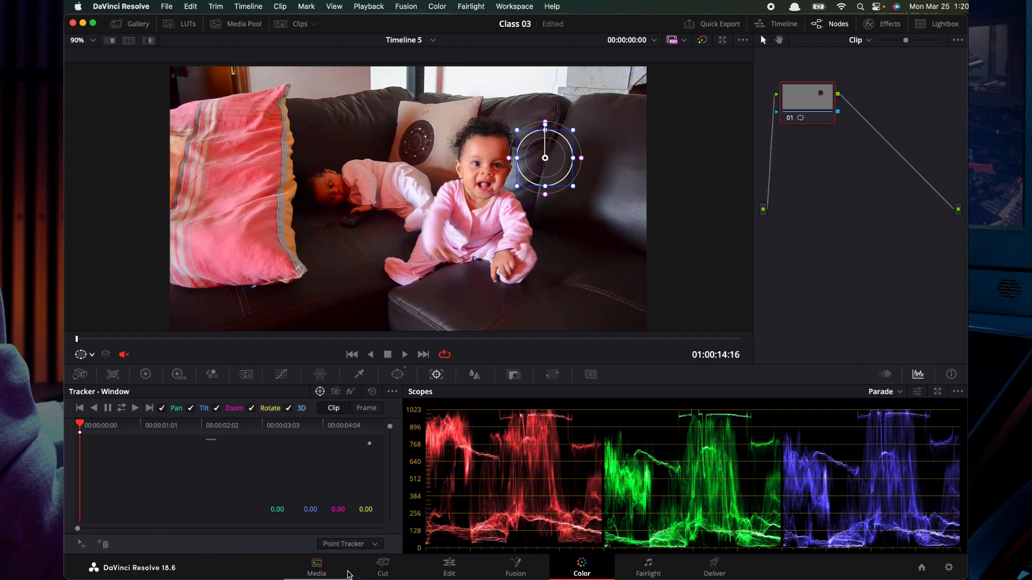
{"action": "scroll", "coordinate": [460, 237], "scroll_direction": "up", "scroll_amount": 4}
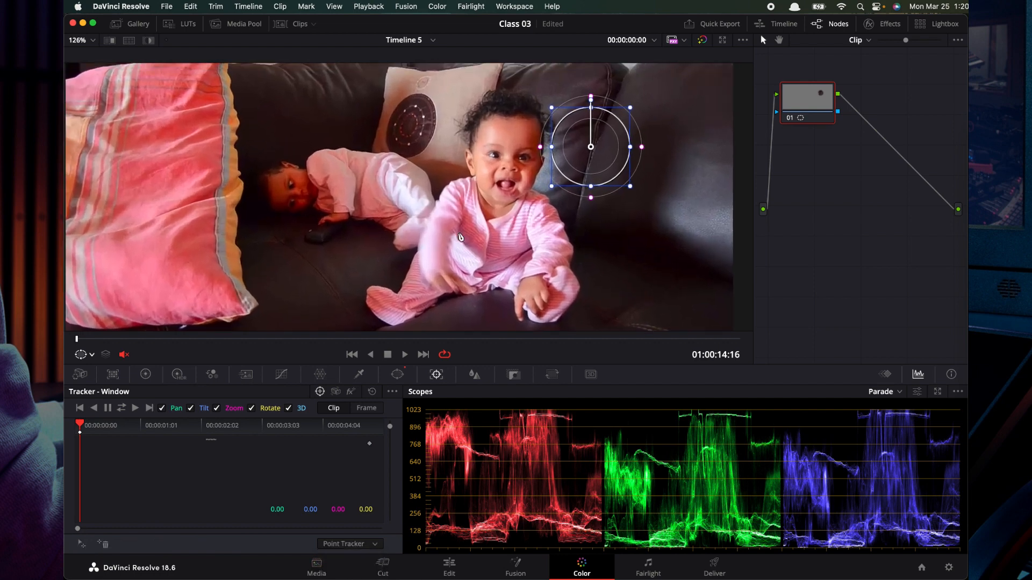
{"action": "scroll", "coordinate": [461, 236], "scroll_direction": "up", "scroll_amount": 5}
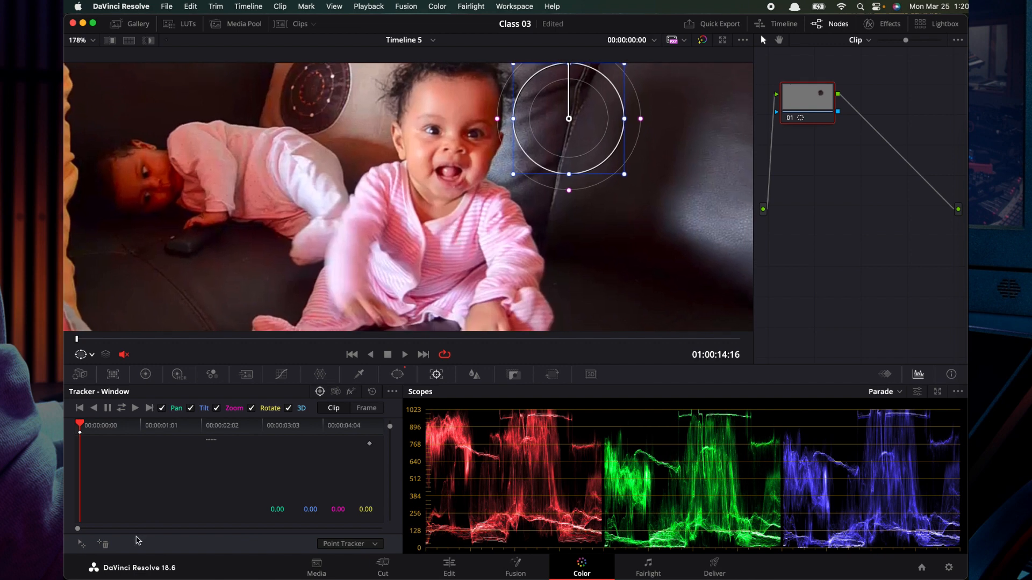
{"action": "left_click", "coordinate": [82, 543]}
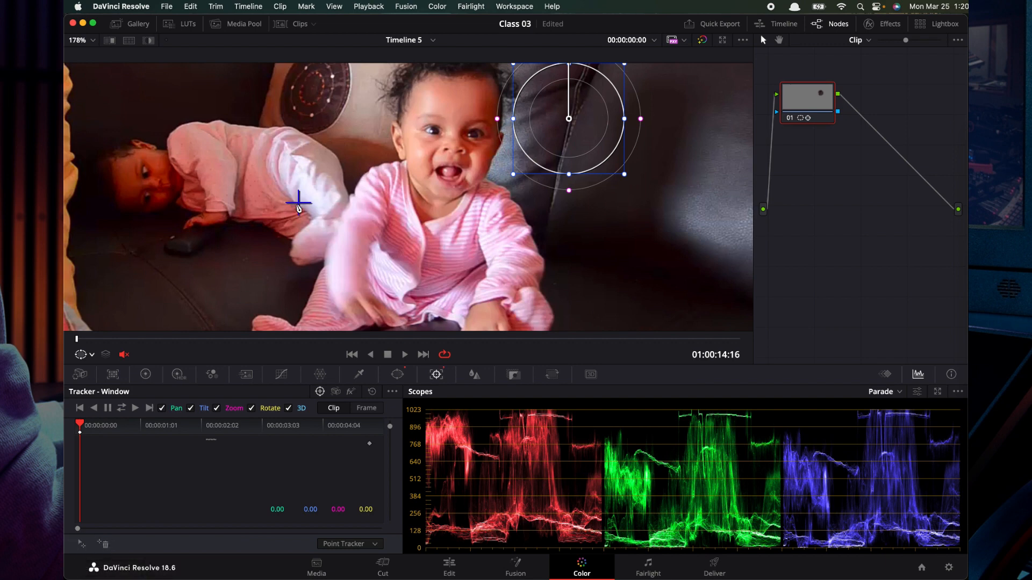
{"action": "left_click_drag", "start_coordinate": [299, 206], "coordinate": [433, 135]}
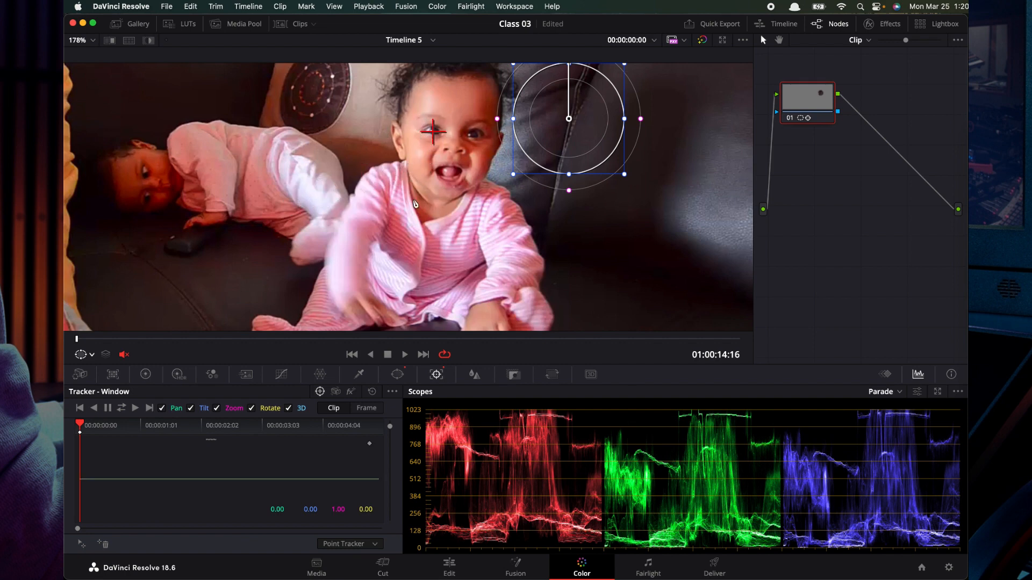
- Track the eye point forward to the end of the clip and return to the first frame
{"action": "scroll", "coordinate": [415, 203], "scroll_direction": "down", "scroll_amount": 5}
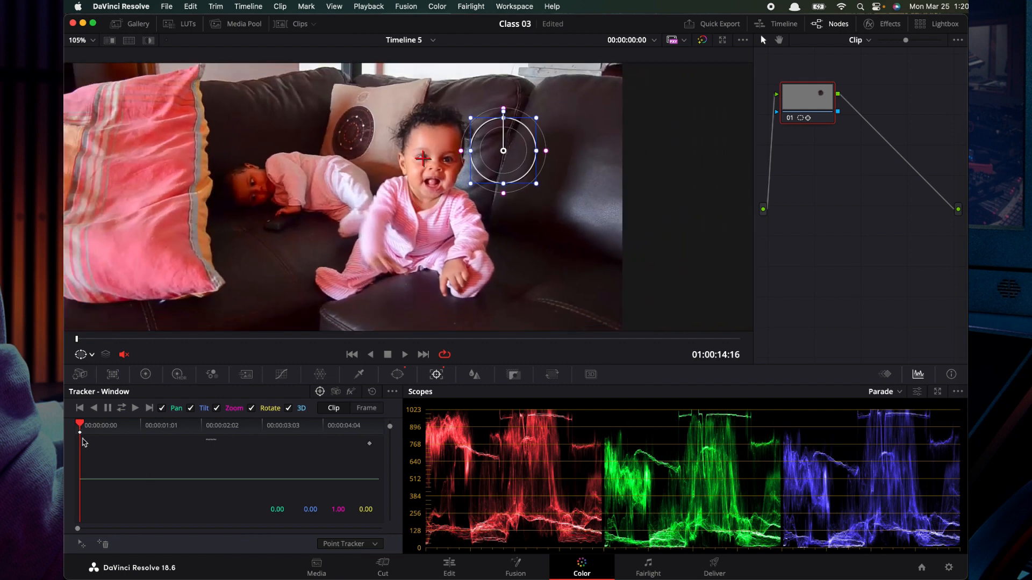
{"action": "left_click", "coordinate": [135, 409]}
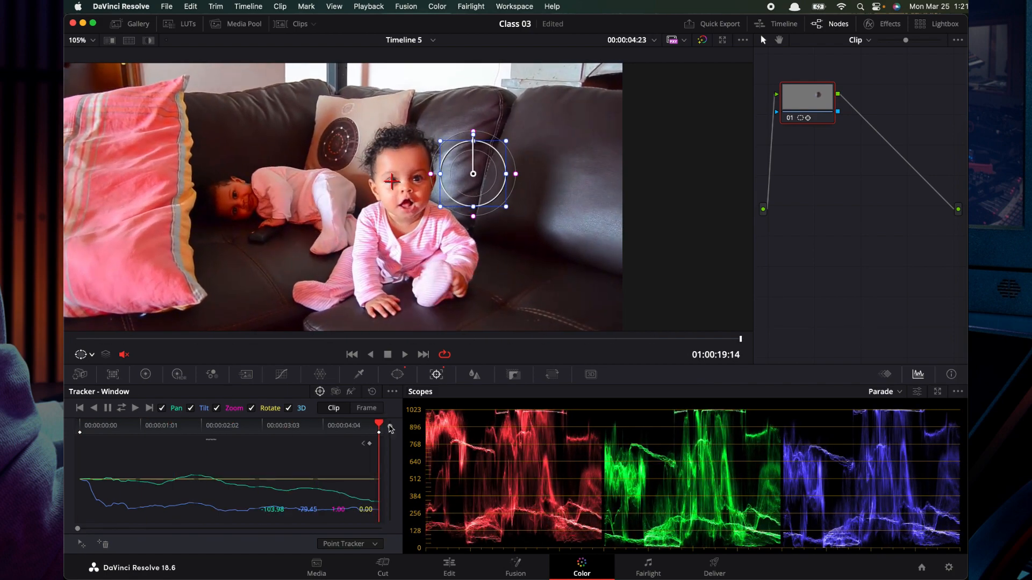
{"action": "left_click_drag", "start_coordinate": [379, 425], "coordinate": [73, 434]}
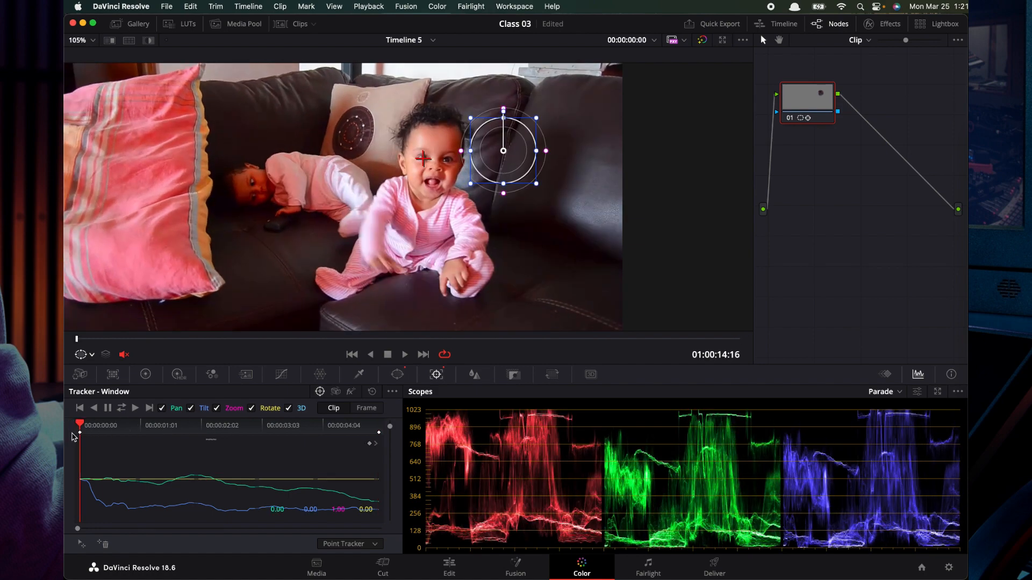
- Play the clip to check how the circular window follows the tracked eye point, stopping at 00:00:00:19
{"action": "left_click", "coordinate": [404, 356]}
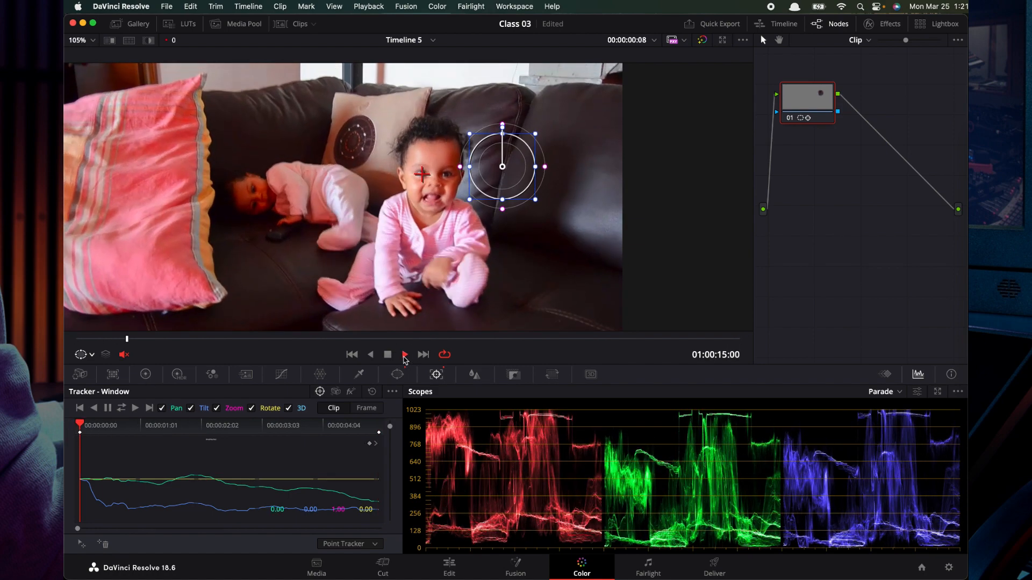
{"action": "left_click", "coordinate": [404, 356]}
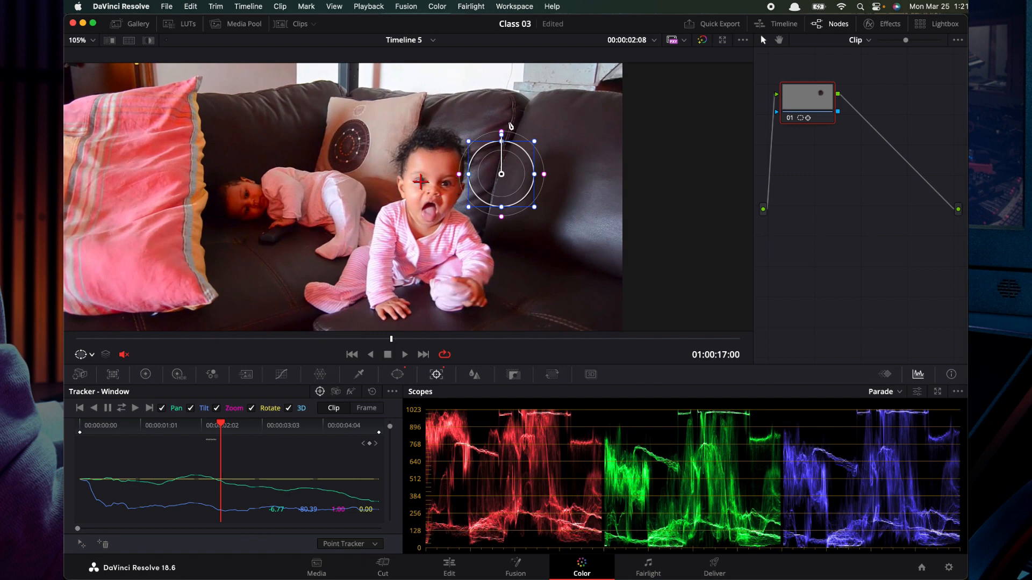
{"action": "left_click", "coordinate": [405, 355]}
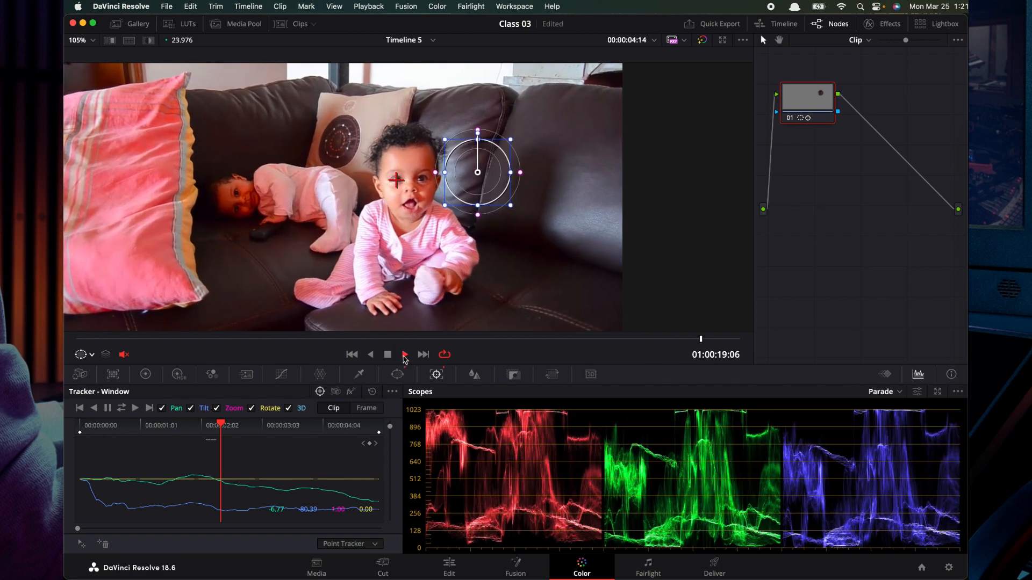
{"action": "left_click", "coordinate": [388, 354]}
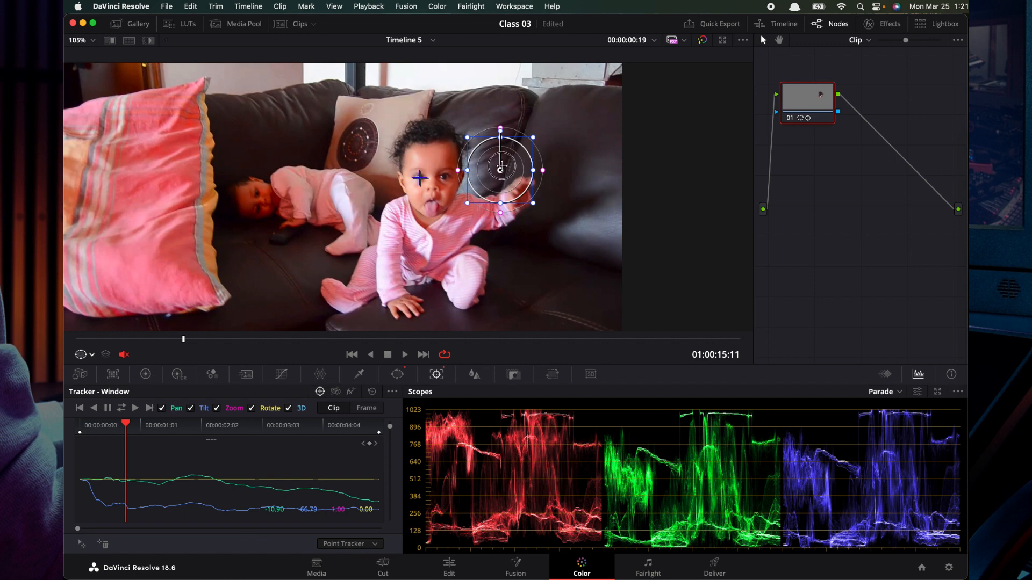
- Move the circular window onto the sitting baby's forehead and flatten it into a narrow horizontal oval
{"action": "left_click_drag", "start_coordinate": [499, 169], "coordinate": [430, 155]}
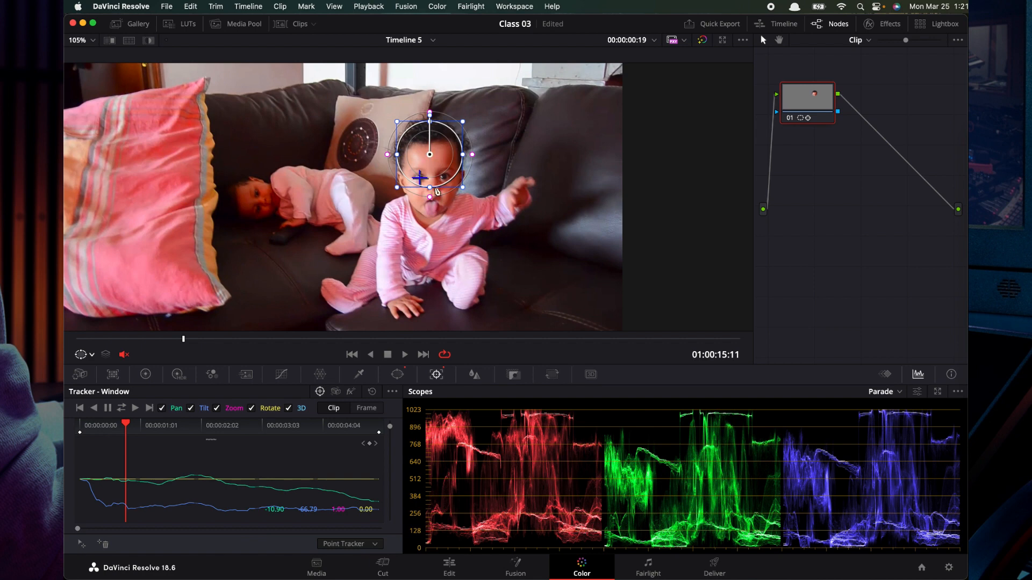
{"action": "left_click_drag", "start_coordinate": [430, 191], "coordinate": [430, 171]}
- Inside the forehead window, set Lift to -0.07 and Saturation to 66.40, and play the clip to check the effect follows the head
{"action": "left_click", "coordinate": [146, 375]}
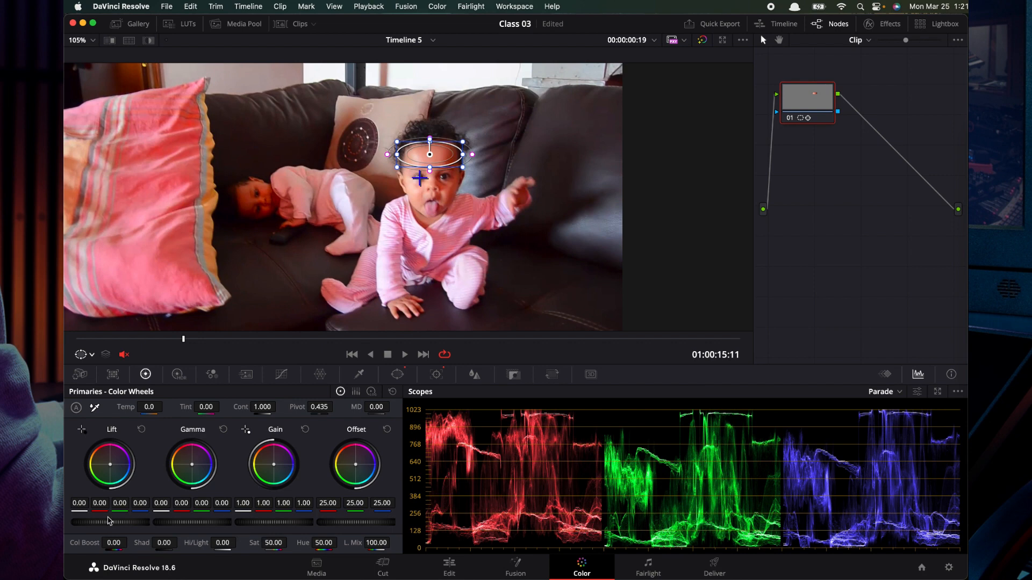
{"action": "left_click_drag", "start_coordinate": [109, 522], "coordinate": [86, 522]}
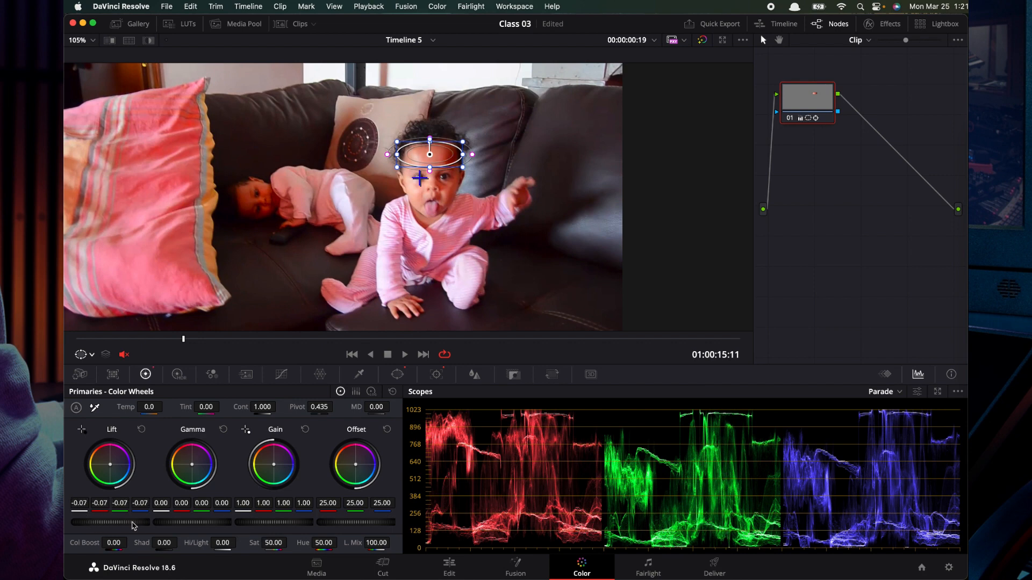
{"action": "left_click_drag", "start_coordinate": [267, 543], "coordinate": [296, 550]}
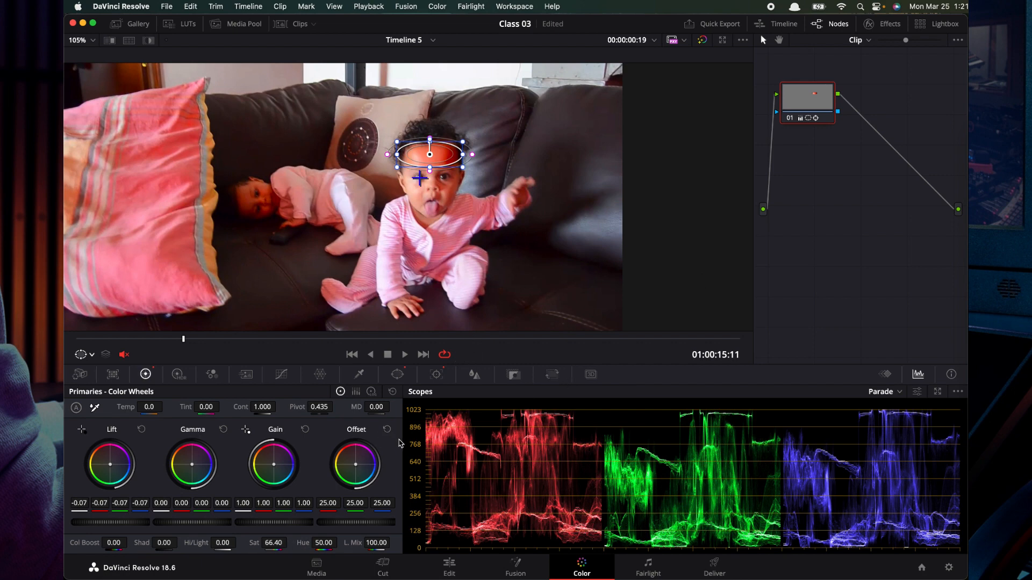
{"action": "left_click", "coordinate": [405, 355]}
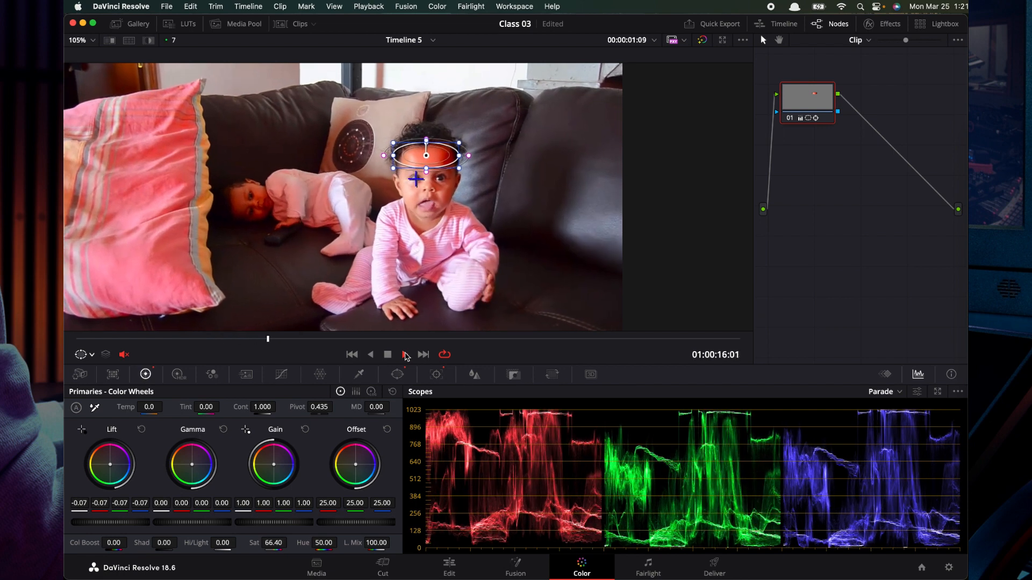
{"action": "left_click", "coordinate": [436, 374]}
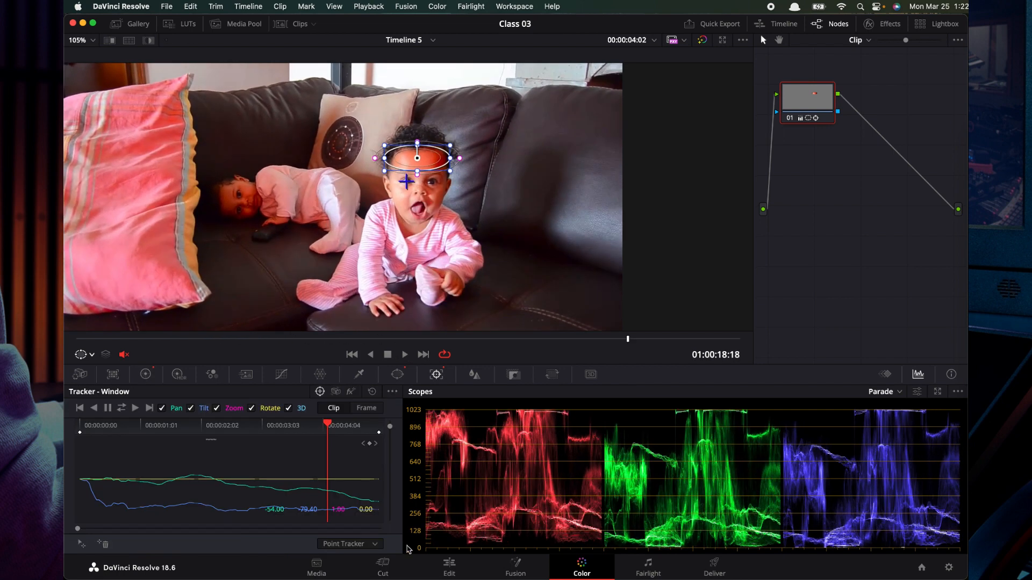